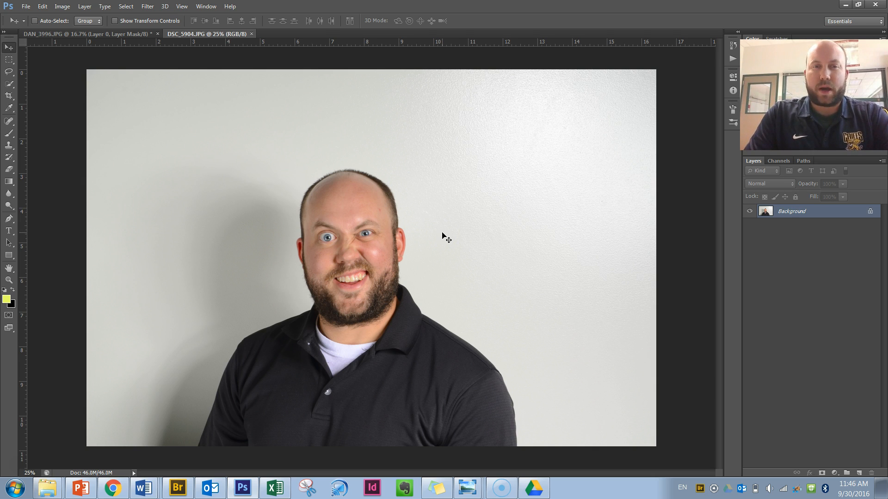
# Remove the red blemish on the forehead above the eyebrow with the Spot Healing Brush at size 30.
pyautogui.press('z')
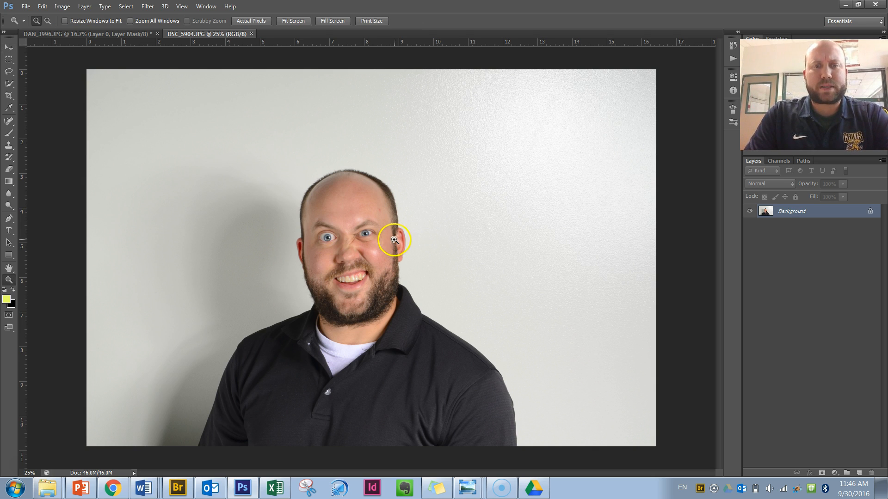
pyautogui.click(354, 235)
pyautogui.click(354, 236)
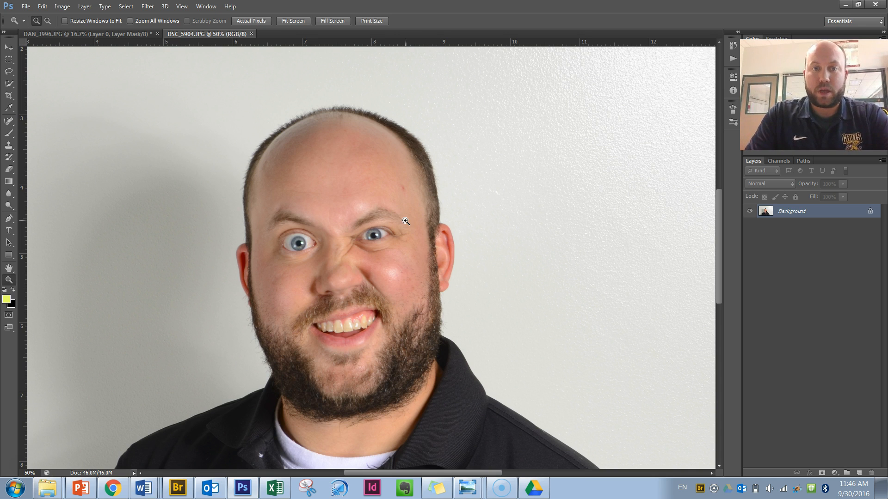
pyautogui.click(409, 185)
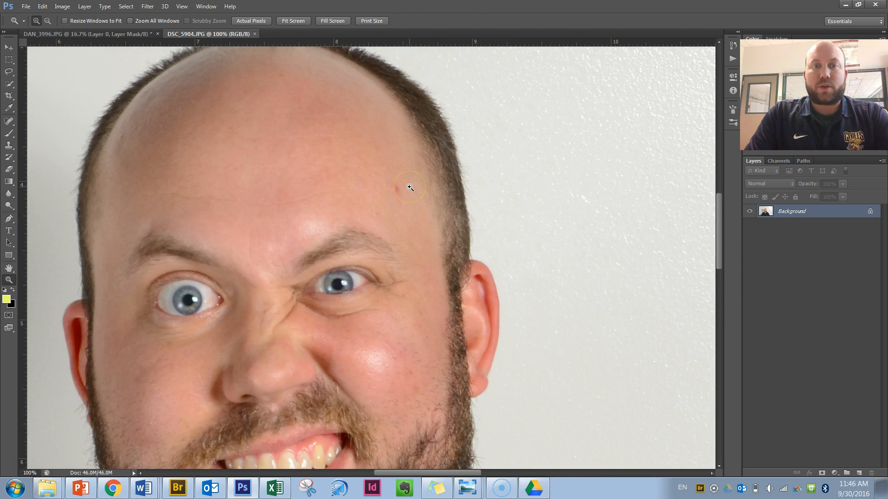
pyautogui.click(410, 187)
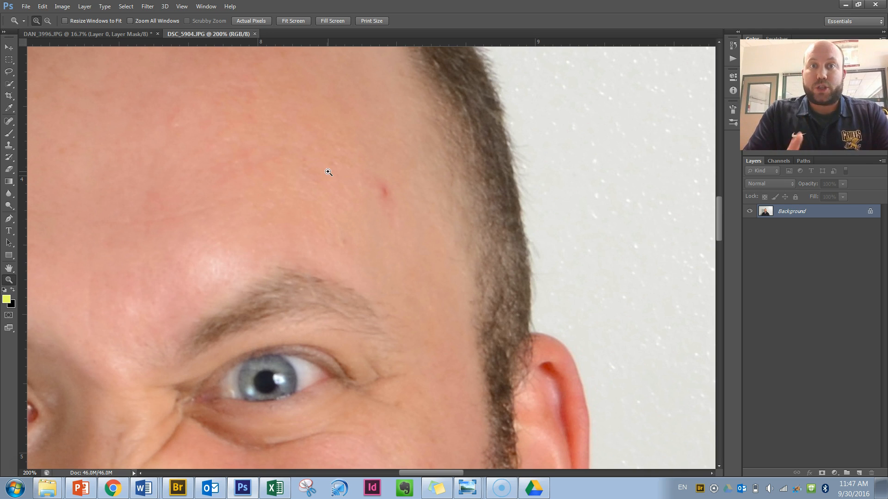
pyautogui.press('j')
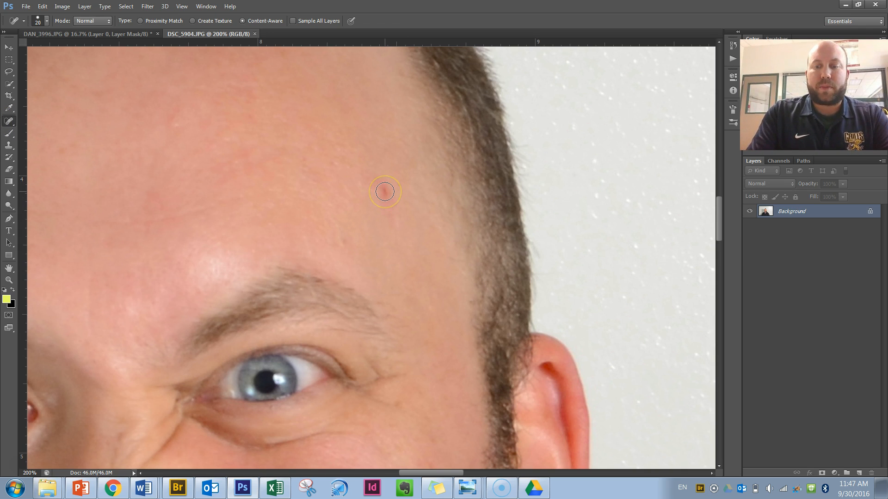
pyautogui.press(']')
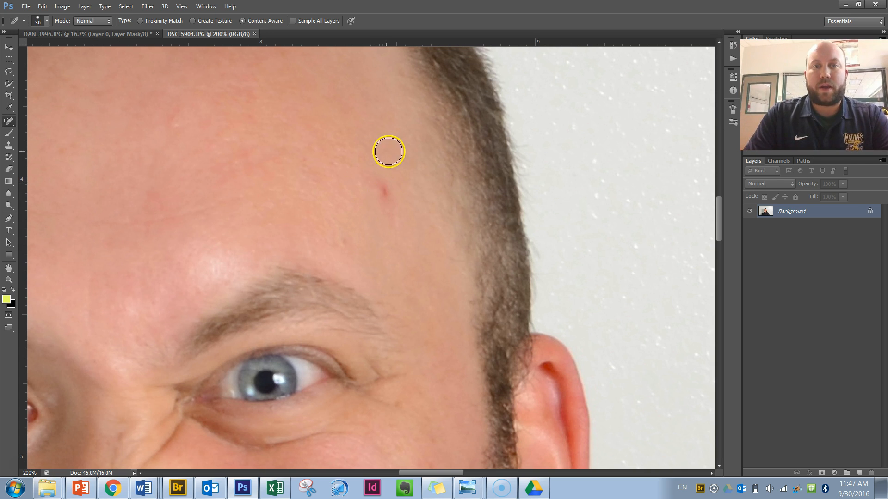
pyautogui.click(382, 189)
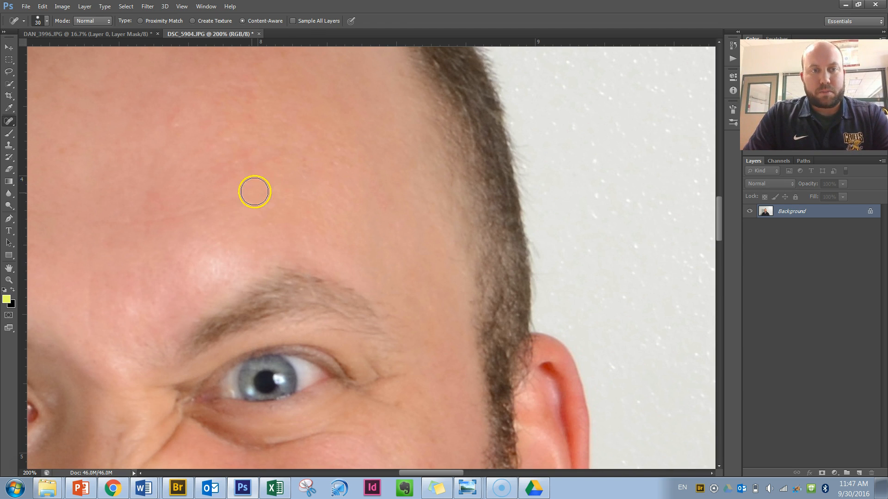
# Heal the horizontal wrinkle line across the forehead with the Spot Healing Brush reduced to size 15.
pyautogui.press('space')
pyautogui.moveTo(160, 220); pyautogui.dragTo(362, 204)
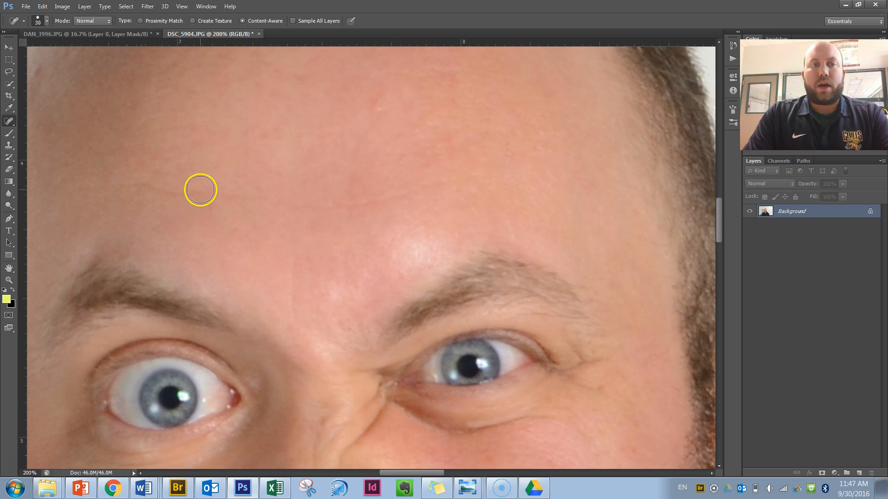
pyautogui.click(155, 188)
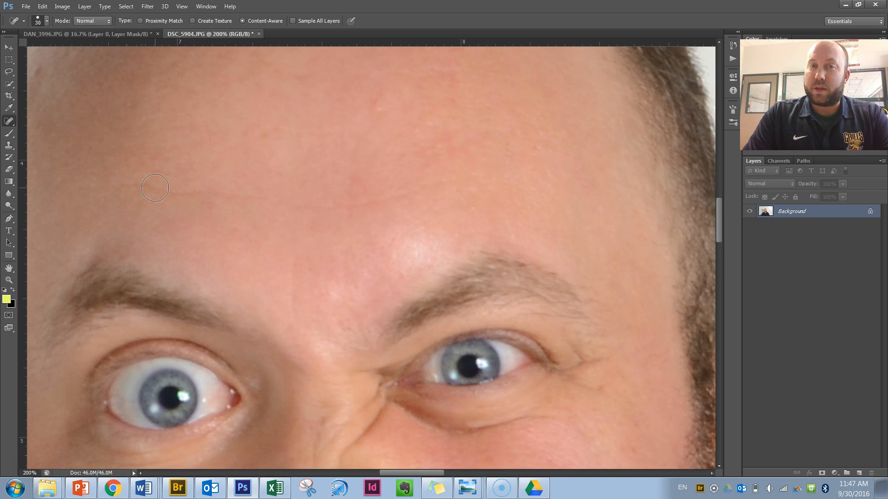
pyautogui.press('[')
pyautogui.click(121, 186)
pyautogui.moveTo(121, 187)
pyautogui.mouseDown()
pyautogui.moveTo(330, 206)
pyautogui.moveTo(391, 204)
pyautogui.moveTo(497, 173)
pyautogui.mouseUp()
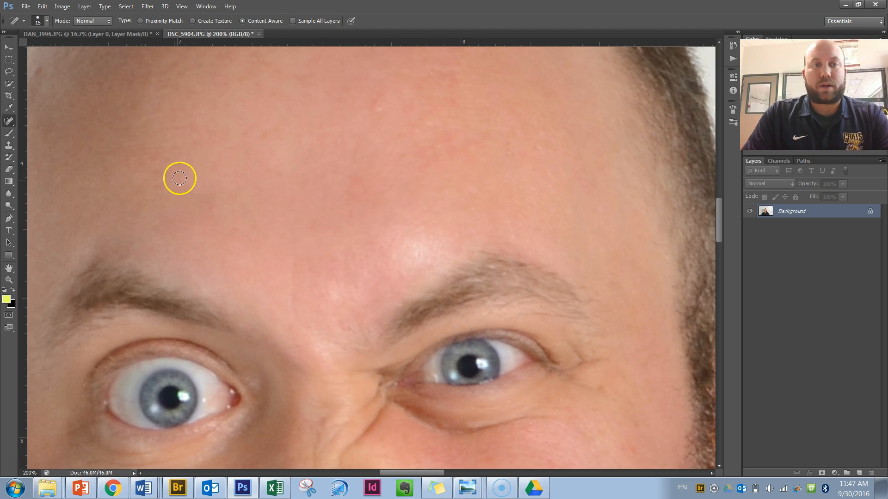
# Heal the fine vertical lines between the eyebrows with three Spot Healing Brush strokes.
pyautogui.moveTo(290, 255); pyautogui.dragTo(292, 315)
pyautogui.moveTo(313, 262); pyautogui.dragTo(329, 297)
pyautogui.moveTo(341, 262); pyautogui.dragTo(359, 331)
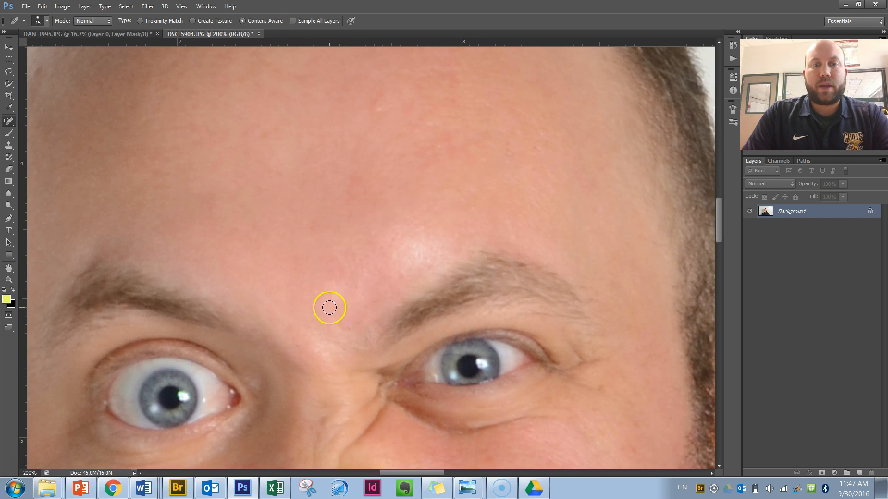
# Heal the crow's-feet wrinkles at the outer corner of the squinting eye with the Spot Healing Brush.
pyautogui.press('h')
pyautogui.moveTo(485, 329); pyautogui.dragTo(293, 203)
pyautogui.press('b')
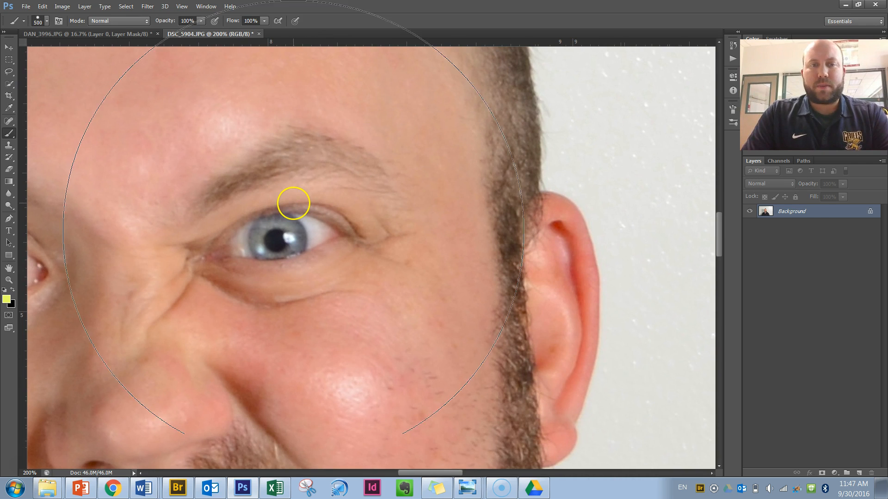
pyautogui.press('j')
pyautogui.moveTo(407, 230)
pyautogui.mouseDown()
pyautogui.moveTo(373, 248)
pyautogui.moveTo(404, 260)
pyautogui.moveTo(381, 216)
pyautogui.moveTo(385, 242)
pyautogui.mouseUp()
pyautogui.moveTo(406, 234); pyautogui.dragTo(409, 233)
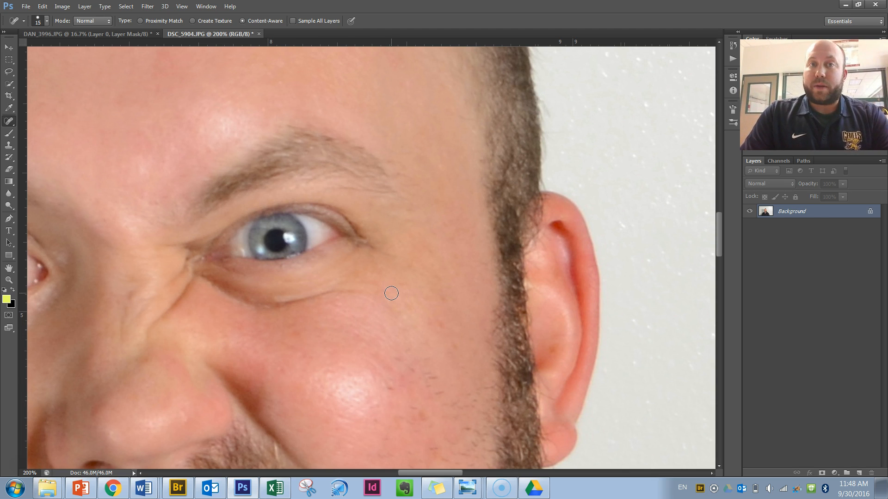
# Examine the eyes, nose and cheek up close for remaining wrinkles, blemishes and stray hairs.
pyautogui.press('space')
pyautogui.moveTo(313, 331)
pyautogui.mouseDown()
pyautogui.moveTo(321, 309)
pyautogui.moveTo(517, 220)
pyautogui.moveTo(546, 224)
pyautogui.mouseUp()
pyautogui.moveTo(396, 242); pyautogui.dragTo(397, 325)
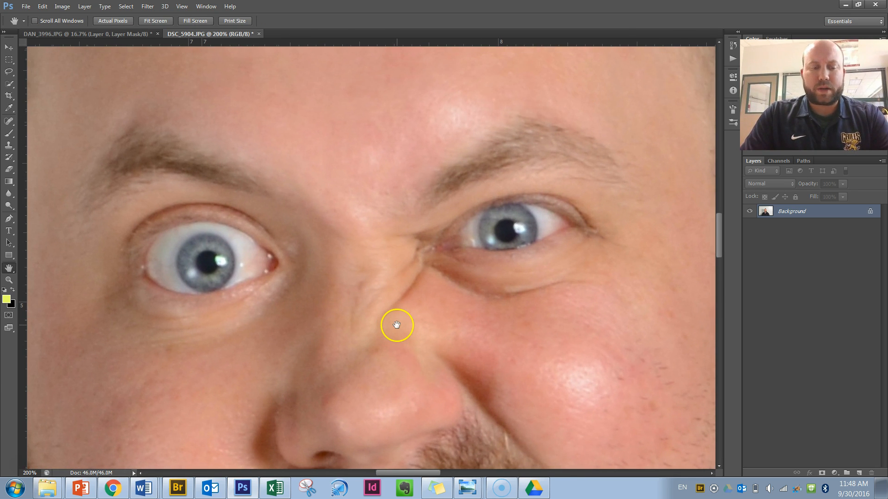
pyautogui.press('z')
pyautogui.keyDown('alt'); pyautogui.click(396, 325); pyautogui.keyUp('alt')
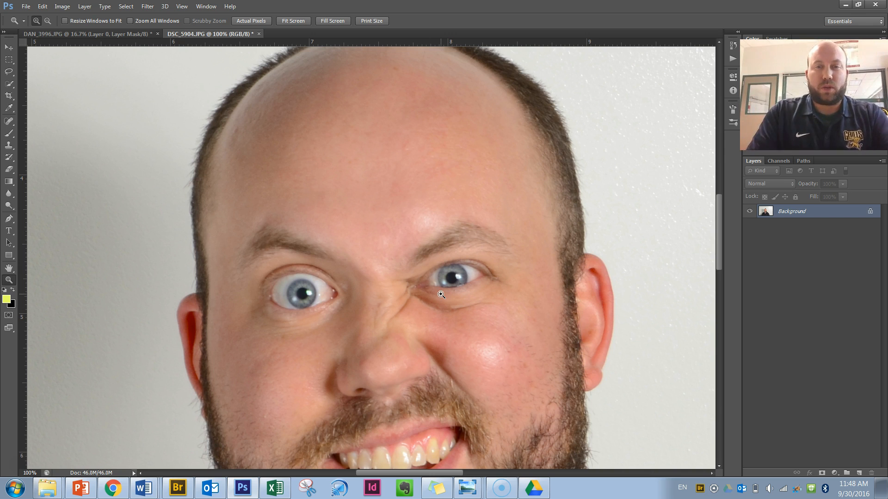
pyautogui.press('h')
pyautogui.moveTo(551, 341); pyautogui.dragTo(525, 240)
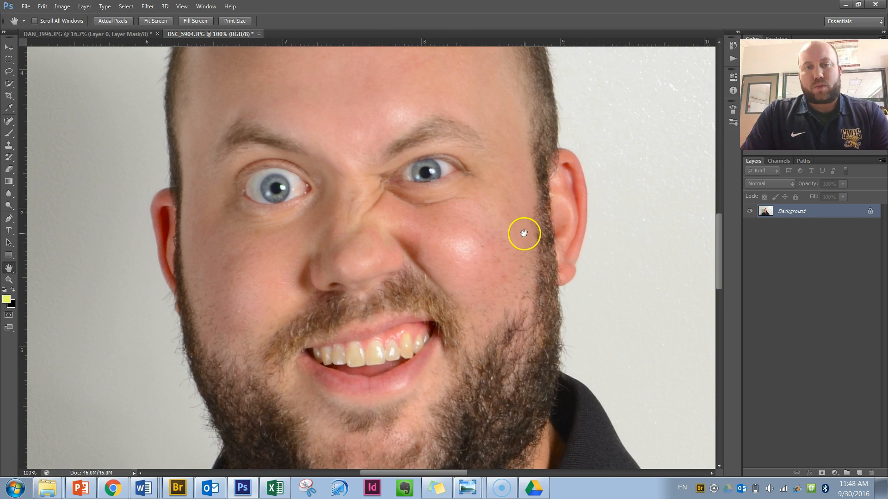
pyautogui.press('z')
pyautogui.click(496, 201)
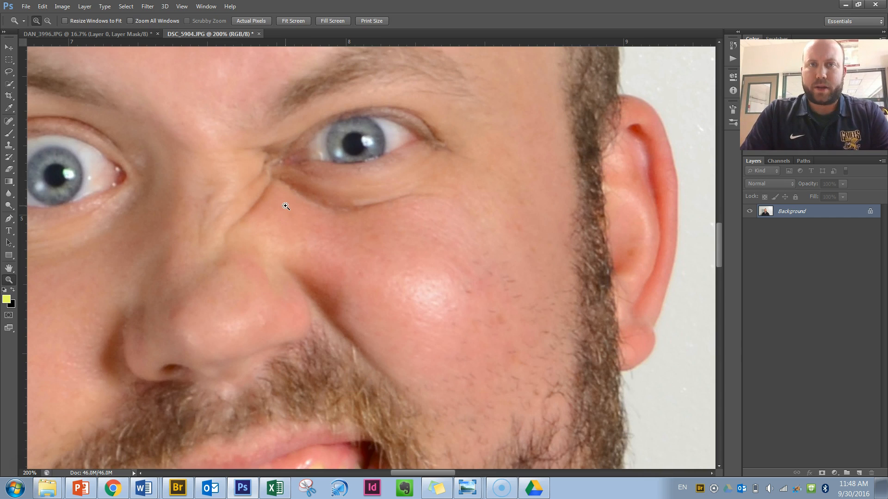
pyautogui.press('j')
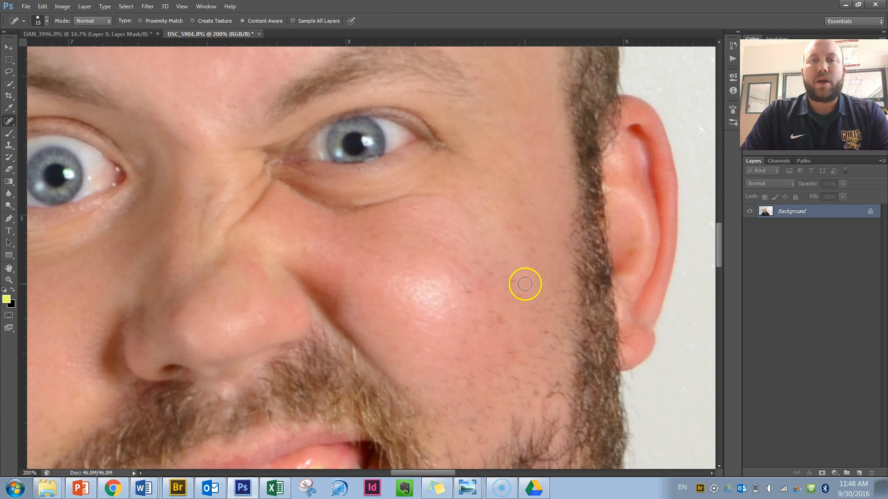
pyautogui.press('space')
pyautogui.moveTo(505, 230); pyautogui.dragTo(452, 341)
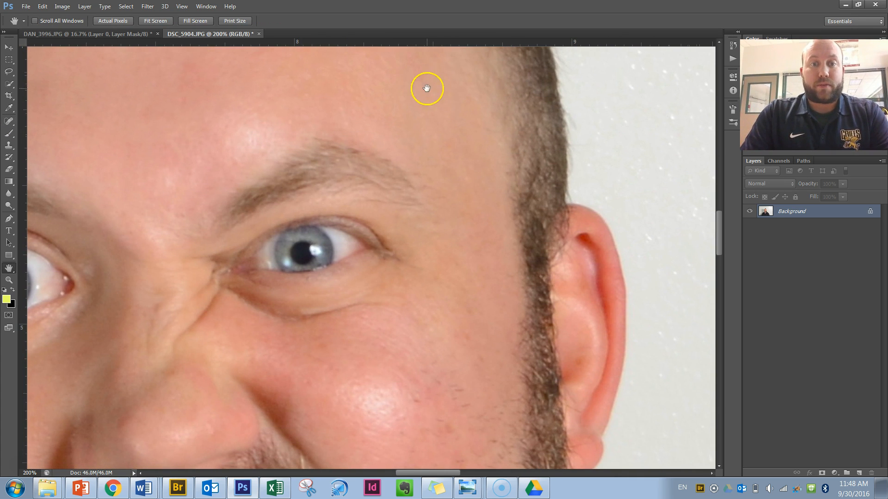
pyautogui.scroll(-3, 440, 101)
pyautogui.moveTo(455, 266); pyautogui.dragTo(440, 226)
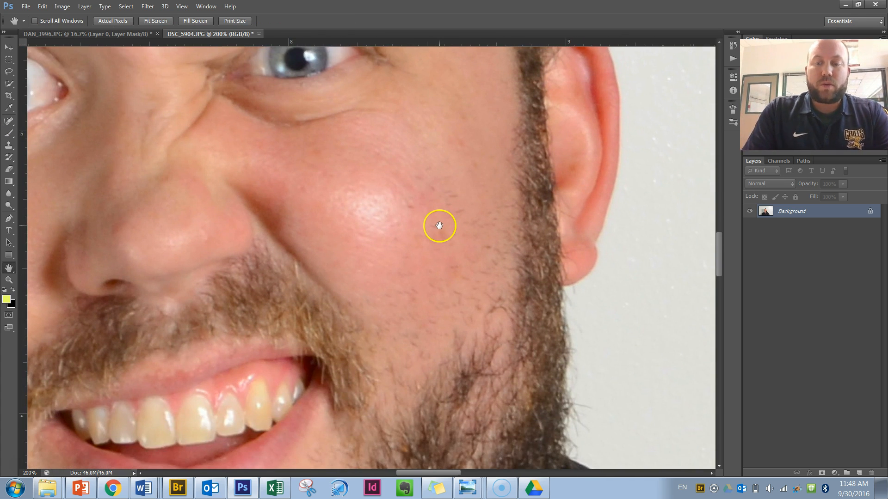
# Spot-heal stray hairs on the upper and lower cheek above the beard at 300% zoom with brush size 15.
pyautogui.press('z')
pyautogui.click(440, 253)
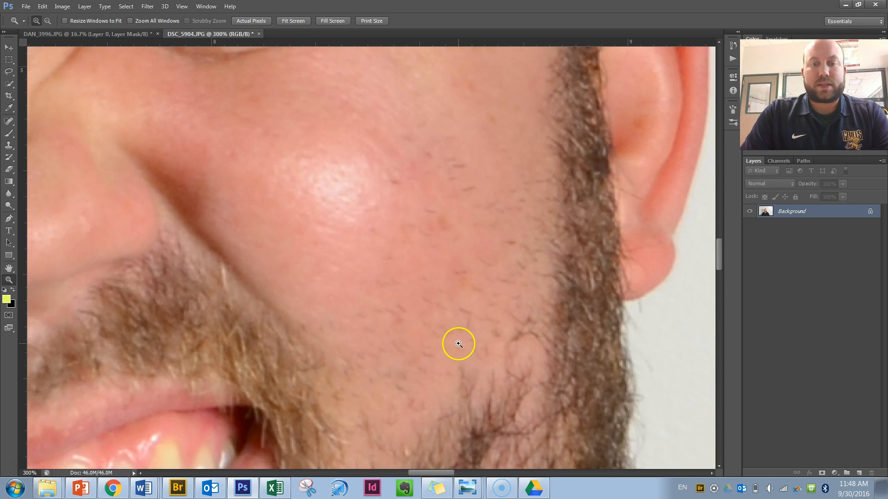
pyautogui.press('space')
pyautogui.moveTo(455, 345); pyautogui.dragTo(408, 288)
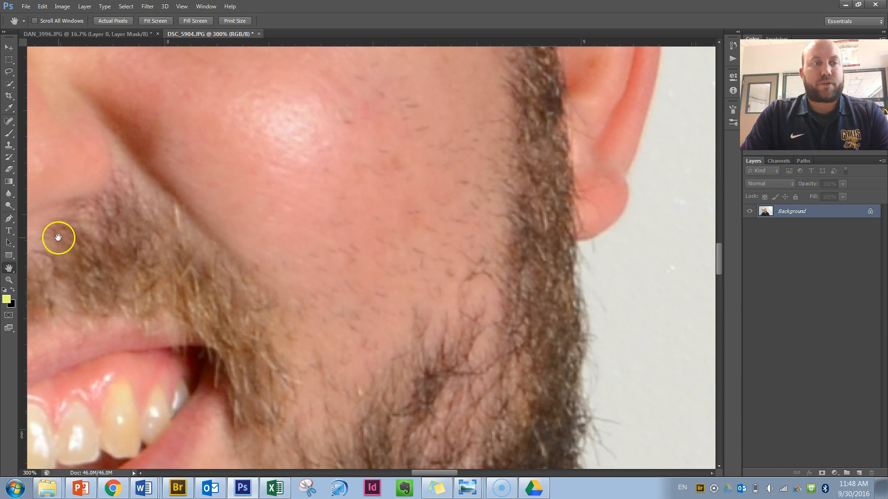
pyautogui.press('j')
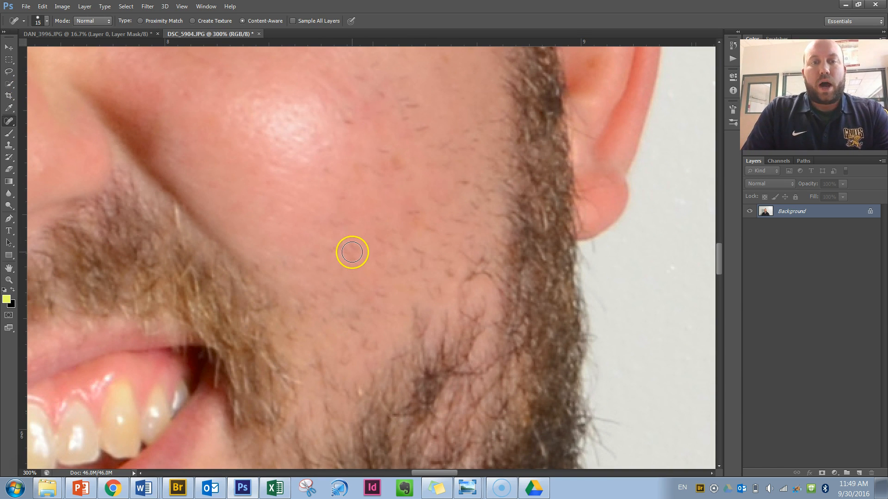
pyautogui.click(412, 105)
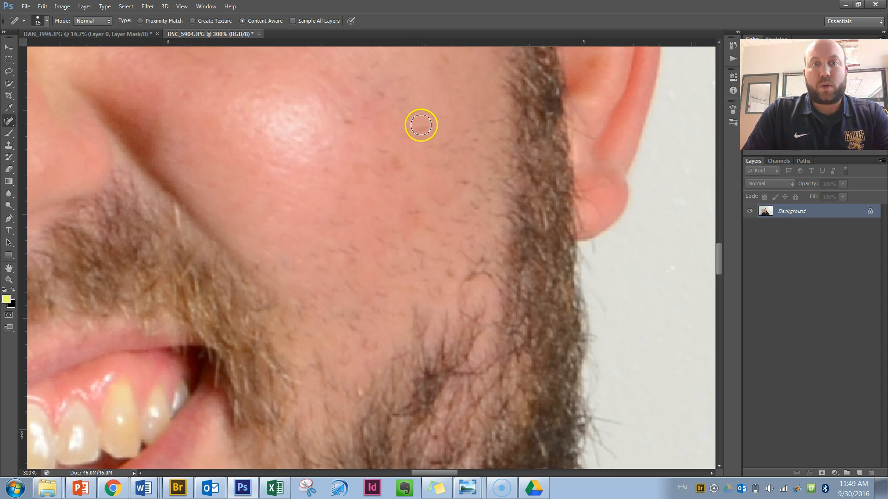
pyautogui.click(412, 212)
pyautogui.click(384, 241)
pyautogui.click(398, 248)
# Spot-heal the small dark hairs and spots around the edge of the shiny highlight on the cheek.
pyautogui.click(363, 164)
pyautogui.click(339, 197)
pyautogui.click(327, 169)
pyautogui.click(347, 124)
pyautogui.click(369, 114)
pyautogui.click(384, 100)
pyautogui.click(376, 68)
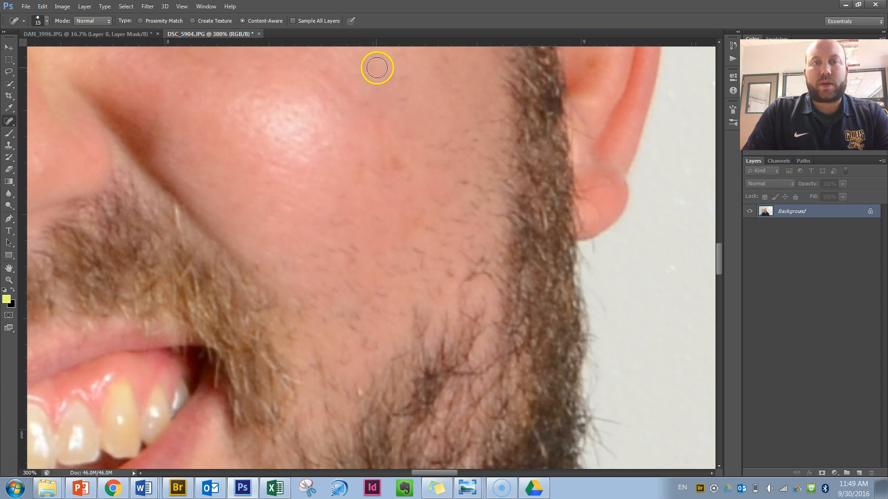
# Spot-heal the brown spot in the middle of the cheek and the stray hairs toward the sideburn.
pyautogui.click(401, 97)
pyautogui.click(397, 165)
pyautogui.click(363, 166)
pyautogui.click(397, 165)
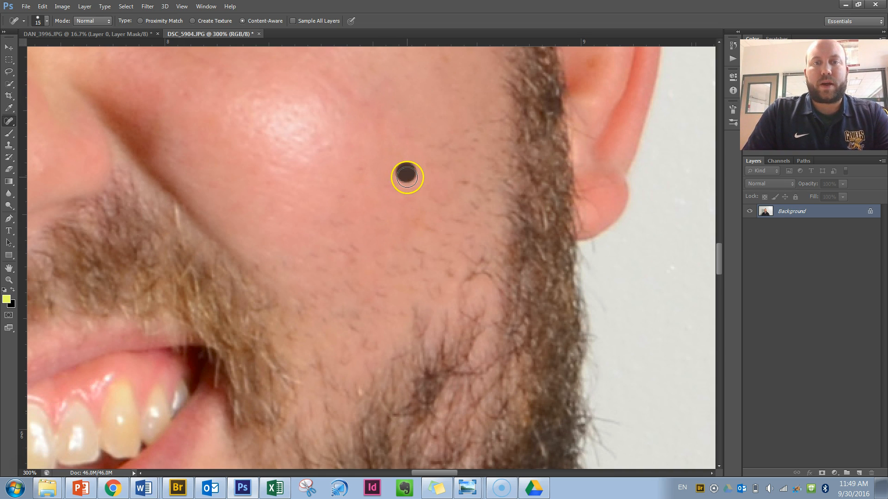
pyautogui.click(452, 146)
pyautogui.click(469, 147)
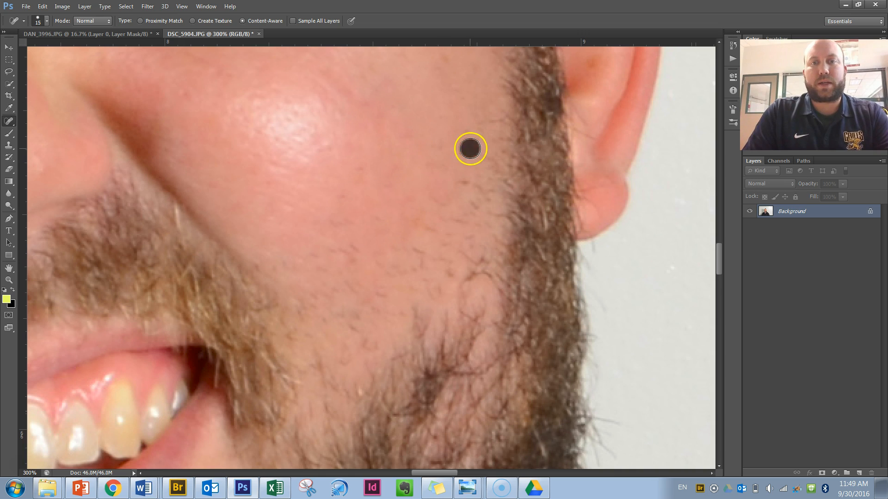
pyautogui.click(491, 122)
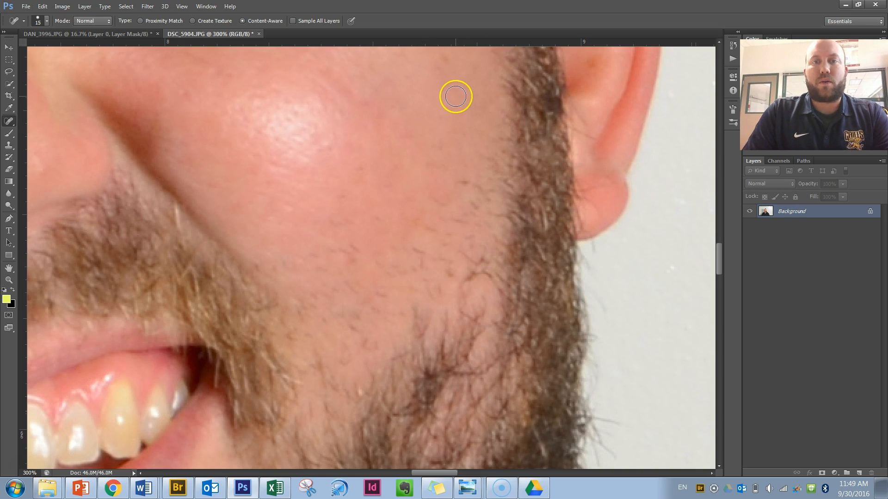
pyautogui.click(449, 71)
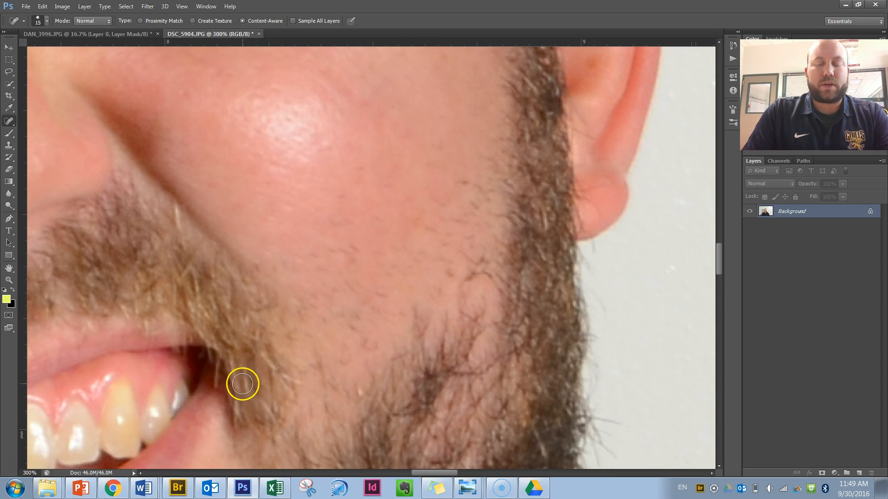
# Try to remove the moustache beside the mouth corner with the Spot Healing Brush at size 80, and undo the stroke.
pyautogui.press(']')
pyautogui.press(']')
pyautogui.press(']')
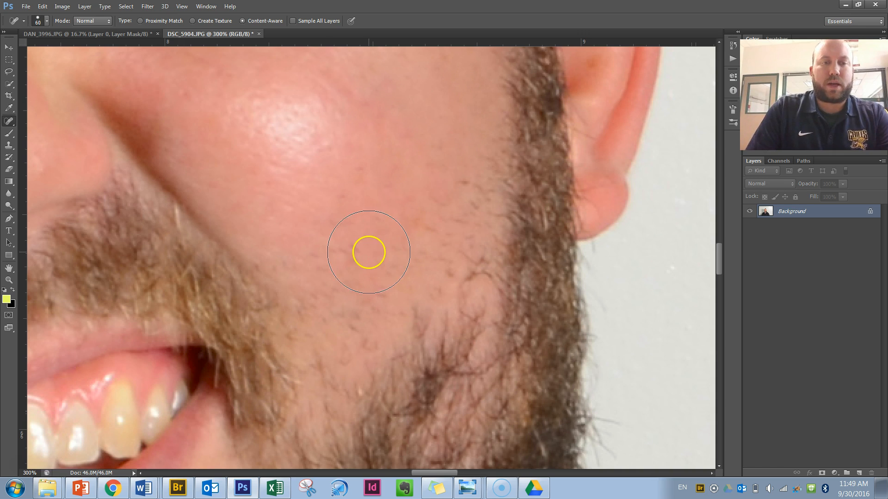
pyautogui.press(']')
pyautogui.press(']')
pyautogui.moveTo(256, 405)
pyautogui.mouseDown()
pyautogui.moveTo(253, 383)
pyautogui.moveTo(210, 311)
pyautogui.moveTo(115, 282)
pyautogui.moveTo(104, 248)
pyautogui.moveTo(153, 240)
pyautogui.moveTo(158, 250)
pyautogui.mouseUp()
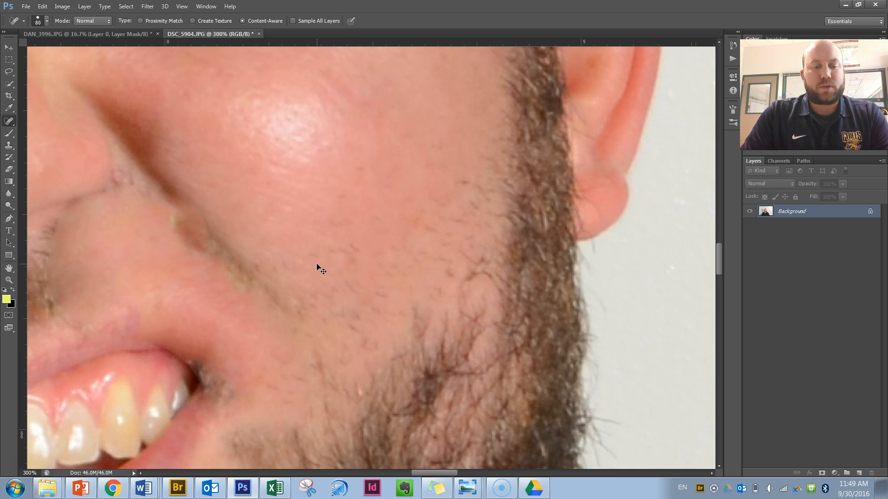
pyautogui.hotkey('ctrl', 'z')
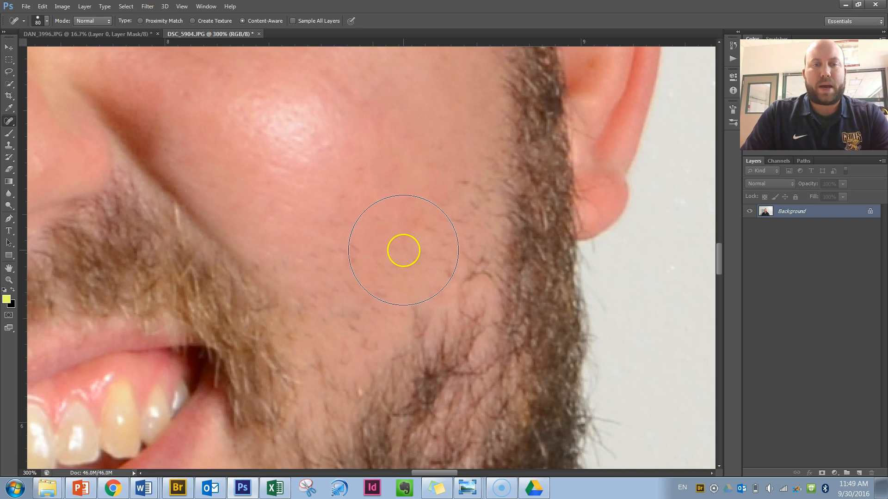
# Reduce the Spot Healing Brush to size 10 and heal small stray hairs on the cheek above the beard.
pyautogui.press('[')
pyautogui.press('[')
pyautogui.press('[')
pyautogui.press('[')
pyautogui.press('[')
pyautogui.press('[')
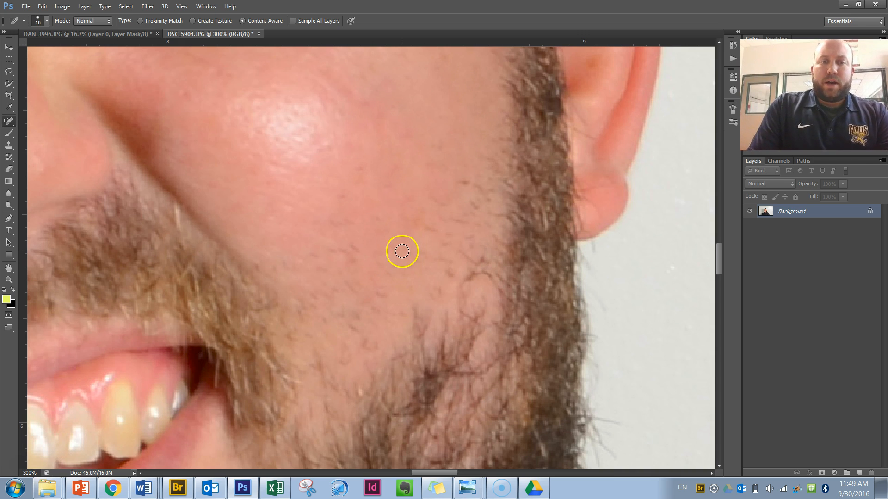
pyautogui.click(333, 252)
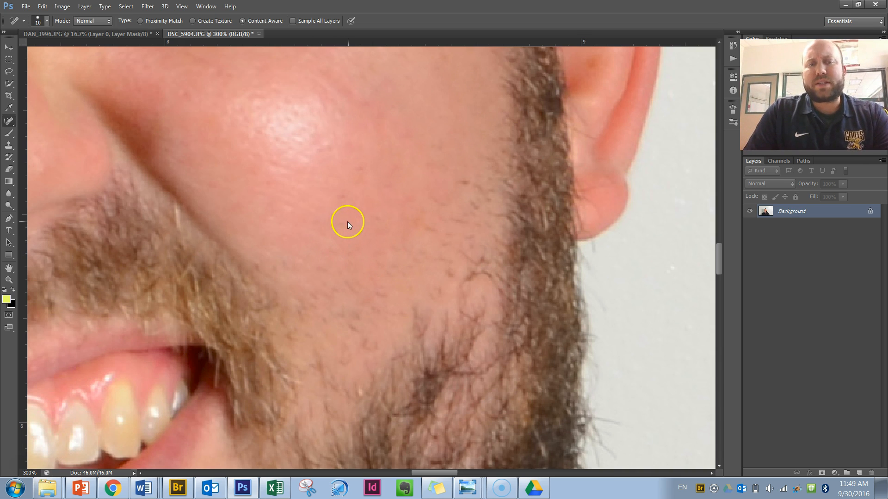
pyautogui.click(342, 199)
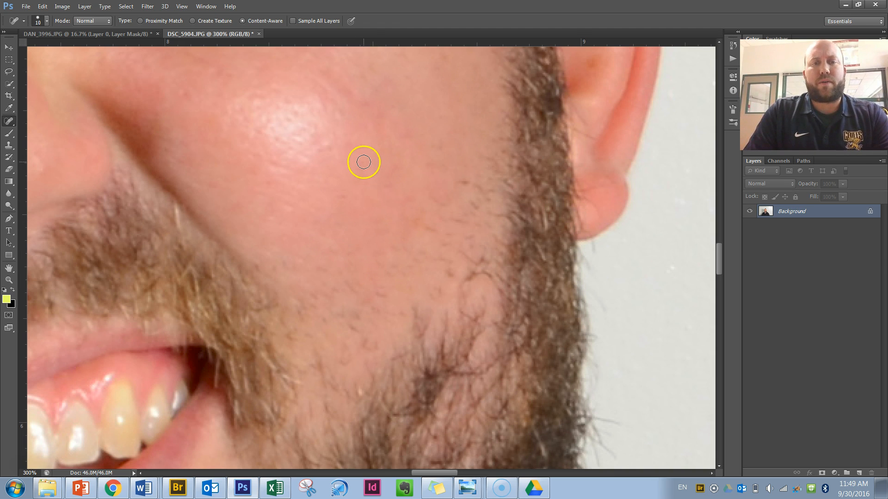
# Spot-heal a small remaining mark on the cheek beside the shiny highlight with the size 10 brush.
pyautogui.click(339, 199)
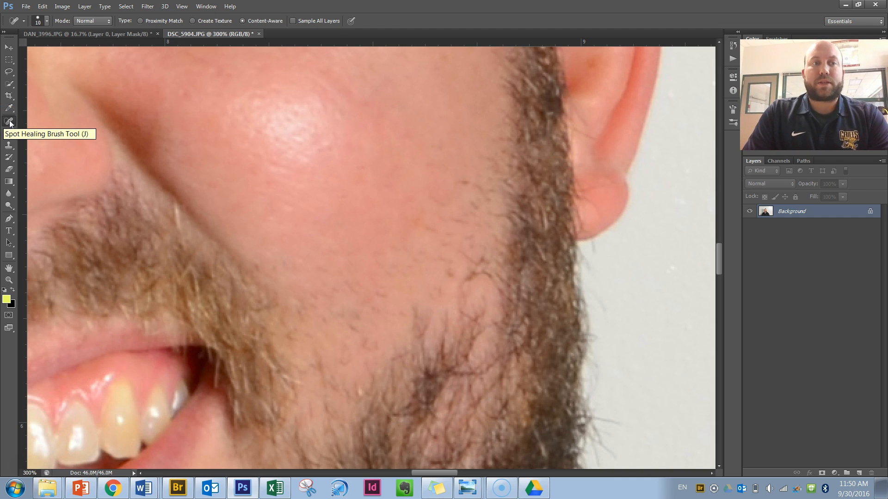
pyautogui.press('h')
pyautogui.moveTo(237, 188)
pyautogui.mouseDown()
pyautogui.moveTo(387, 274)
pyautogui.moveTo(421, 307)
pyautogui.mouseUp()
pyautogui.press('z')
pyautogui.keyDown('alt'); pyautogui.click(411, 254); pyautogui.keyUp('alt')
pyautogui.keyDown('alt'); pyautogui.click(410, 254); pyautogui.keyUp('alt')
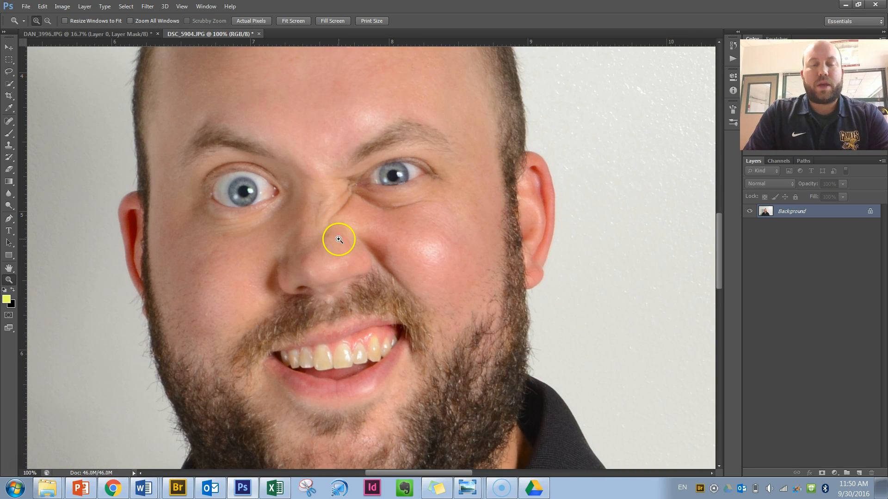
# Examine the retouched skin across the whole face at 100%, from the beard up to the top of the head.
pyautogui.press('h')
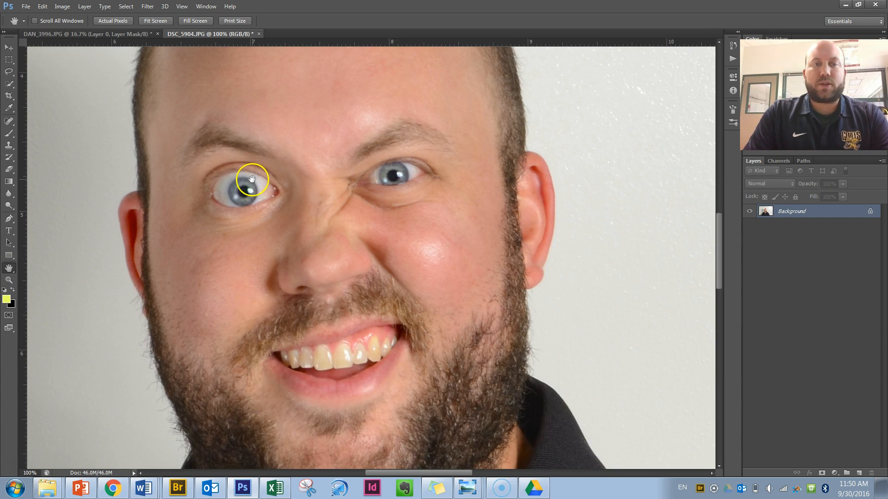
pyautogui.moveTo(242, 185); pyautogui.dragTo(351, 298)
pyautogui.moveTo(442, 228); pyautogui.dragTo(327, 124)
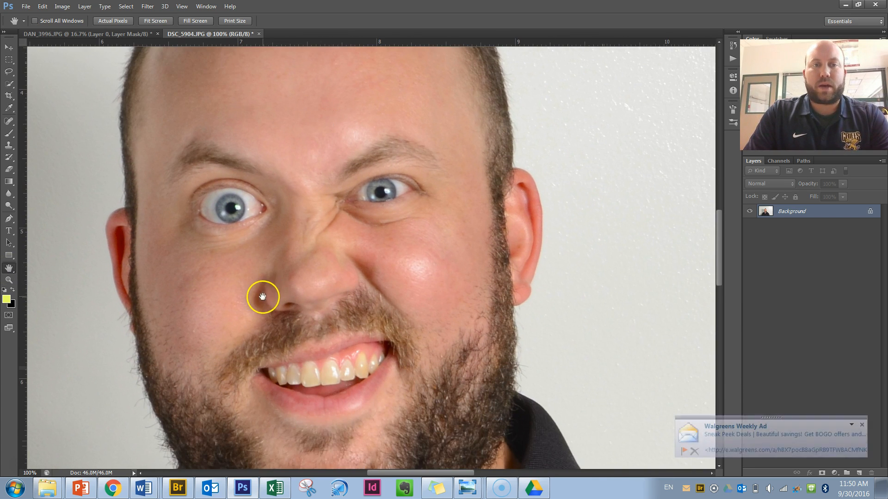
pyautogui.moveTo(262, 293); pyautogui.dragTo(363, 215)
pyautogui.moveTo(391, 63); pyautogui.dragTo(359, 227)
pyautogui.moveTo(402, 291); pyautogui.dragTo(335, 93)
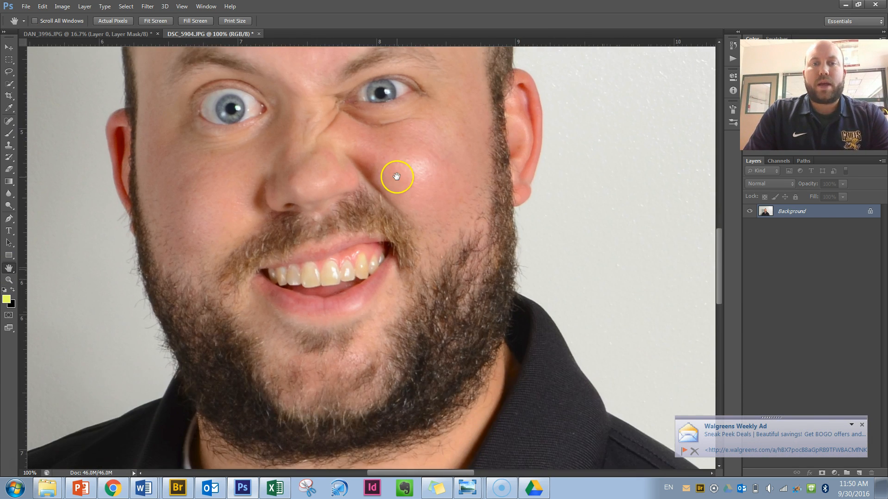
pyautogui.moveTo(264, 284); pyautogui.dragTo(306, 428)
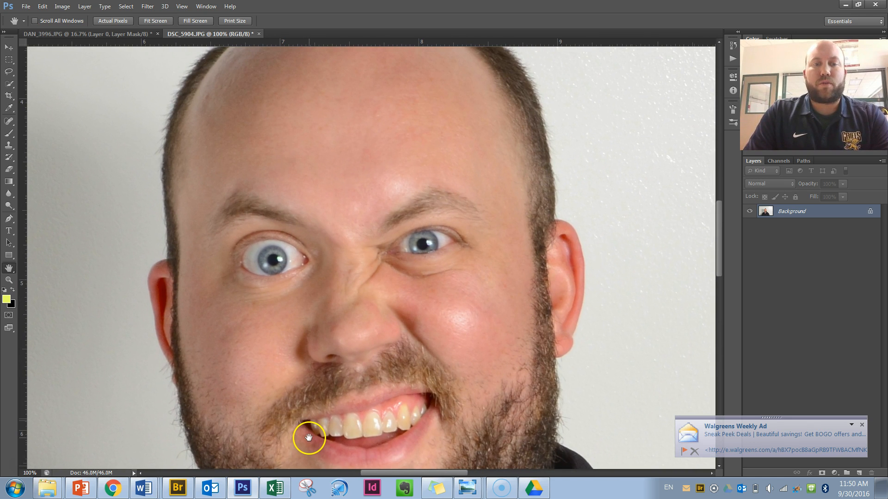
pyautogui.moveTo(390, 148); pyautogui.dragTo(421, 131)
pyautogui.moveTo(430, 273); pyautogui.dragTo(347, 203)
pyautogui.moveTo(437, 170); pyautogui.dragTo(444, 263)
pyautogui.moveTo(264, 241); pyautogui.dragTo(319, 301)
pyautogui.moveTo(382, 109)
pyautogui.mouseDown()
pyautogui.moveTo(412, 153)
pyautogui.moveTo(364, 249)
pyautogui.mouseUp()
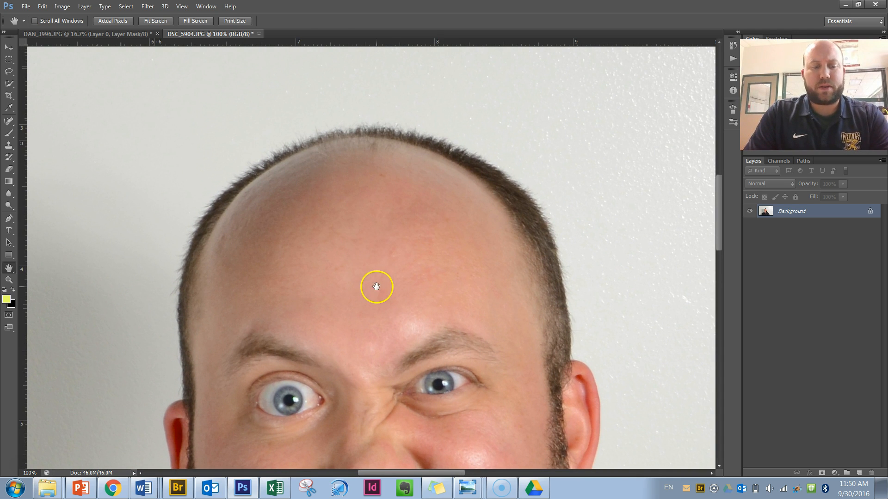
# Examine the skin, folds and eyebrow around the squinting eye at 400%.
pyautogui.press('z')
pyautogui.click(431, 390)
pyautogui.click(465, 373)
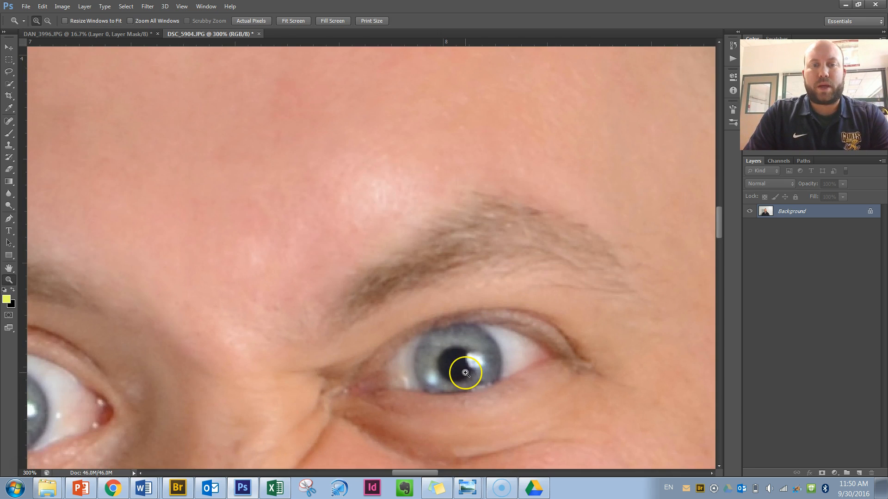
pyautogui.click(465, 373)
pyautogui.press('h')
pyautogui.moveTo(498, 359)
pyautogui.mouseDown()
pyautogui.moveTo(463, 338)
pyautogui.moveTo(414, 250)
pyautogui.mouseUp()
pyautogui.moveTo(293, 356); pyautogui.dragTo(363, 239)
pyautogui.moveTo(481, 176); pyautogui.dragTo(420, 253)
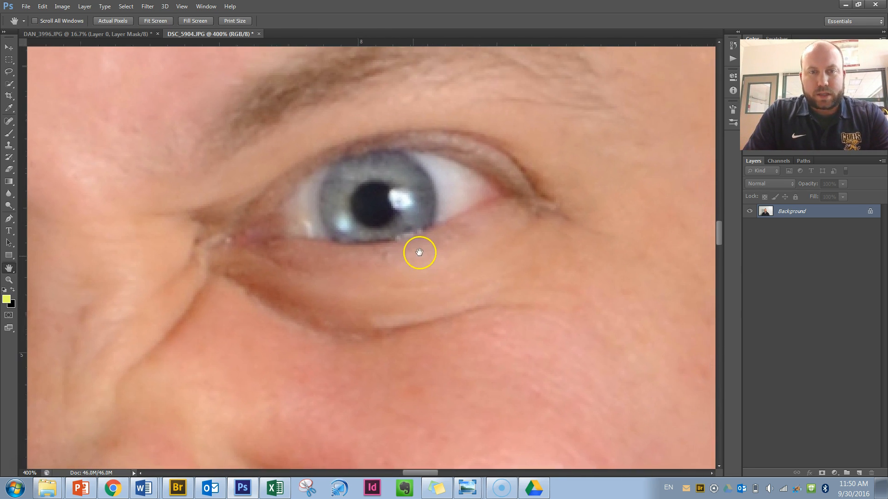
pyautogui.moveTo(387, 218); pyautogui.dragTo(372, 236)
pyautogui.moveTo(719, 229)
pyautogui.mouseDown()
pyautogui.moveTo(720, 241)
pyautogui.moveTo(722, 224)
pyautogui.mouseUp()
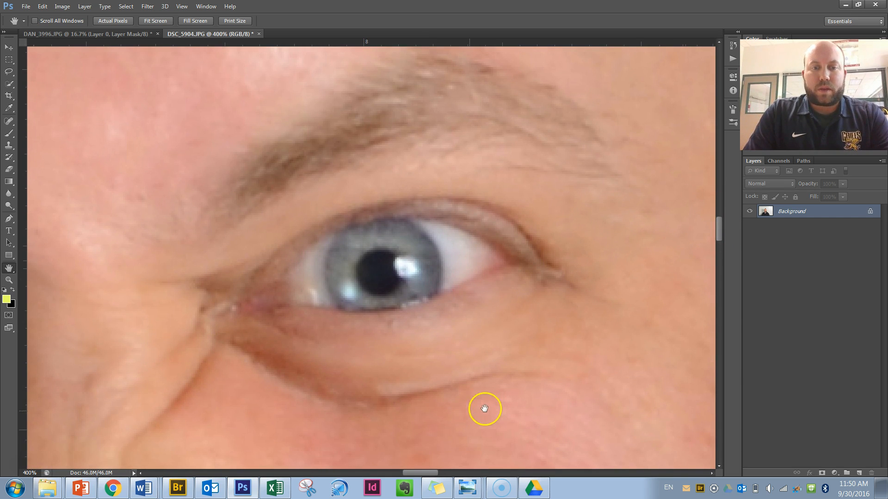
pyautogui.moveTo(429, 472)
pyautogui.mouseDown()
pyautogui.moveTo(407, 473)
pyautogui.moveTo(440, 468)
pyautogui.moveTo(429, 470)
pyautogui.mouseUp()
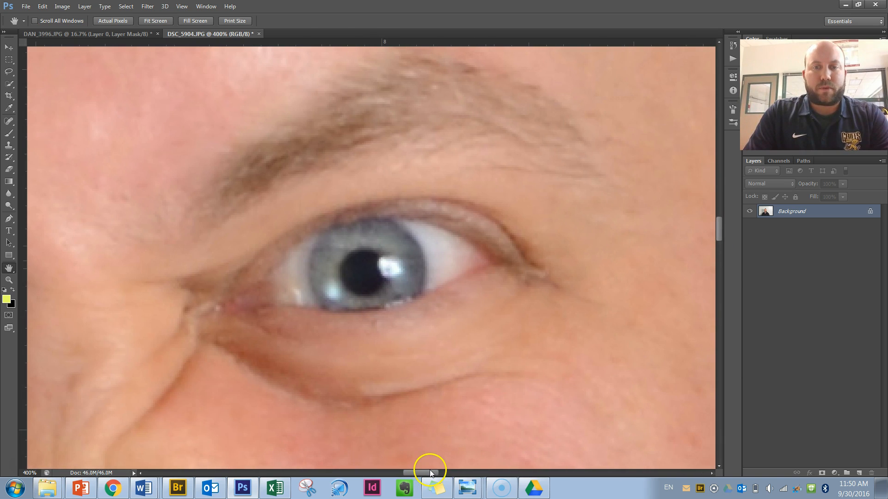
# Compare the full face at 66.67% with a 400% close-up of the squinting eye's inner corner.
pyautogui.press('z')
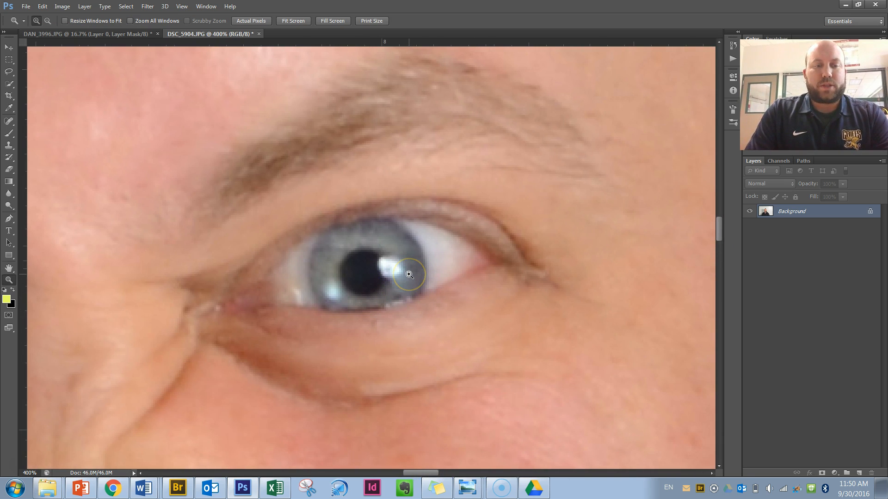
pyautogui.keyDown('alt'); pyautogui.click(410, 274); pyautogui.keyUp('alt')
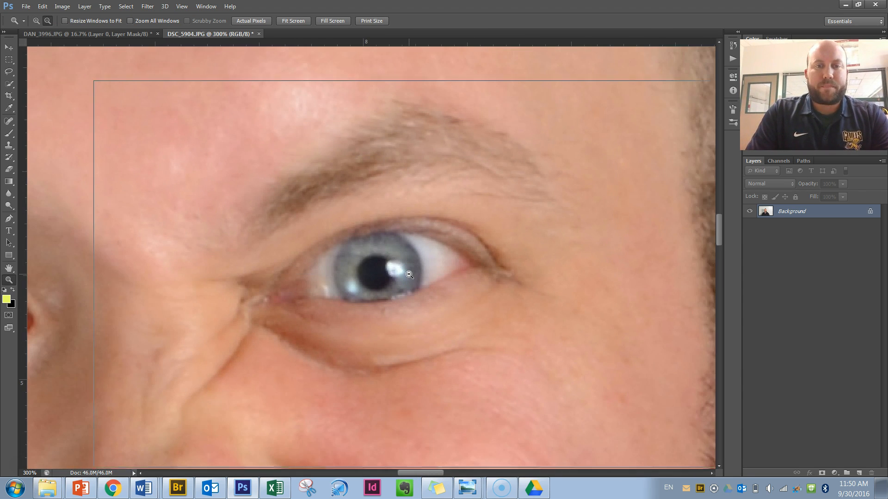
pyautogui.keyDown('alt'); pyautogui.click(410, 275); pyautogui.keyUp('alt')
pyautogui.keyDown('alt'); pyautogui.click(410, 275); pyautogui.keyUp('alt')
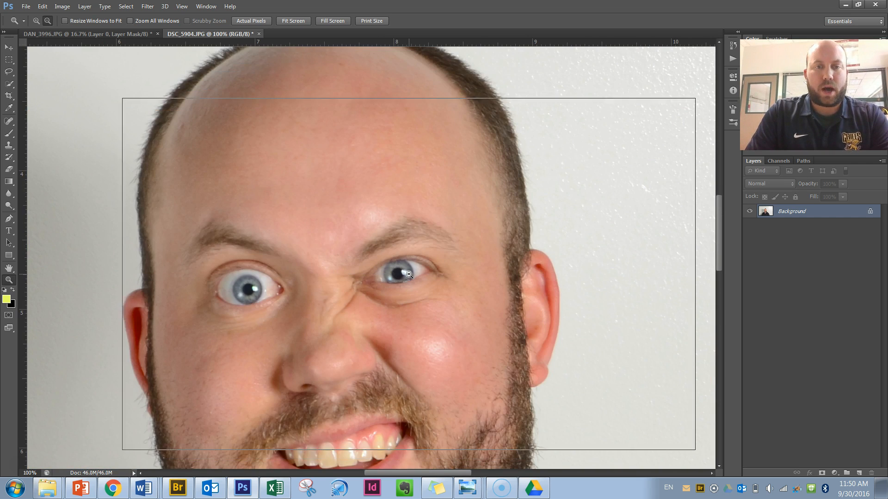
pyautogui.keyDown('alt'); pyautogui.click(409, 275); pyautogui.keyUp('alt')
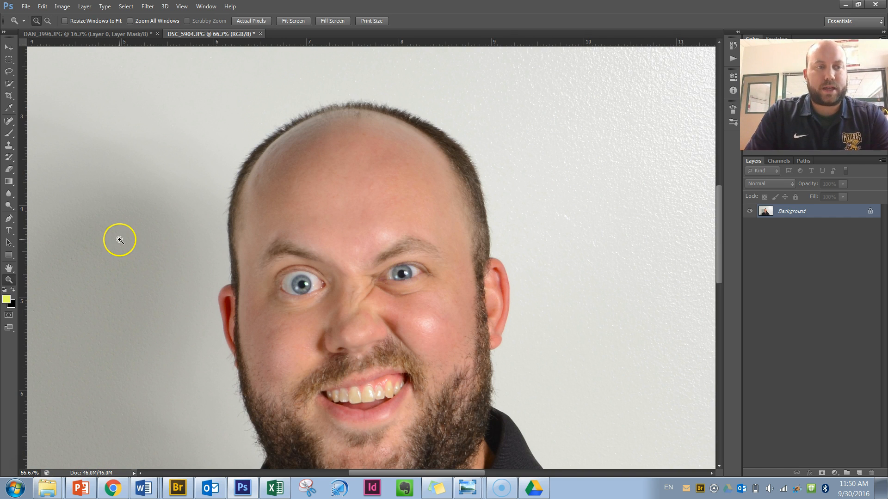
pyautogui.click(385, 282)
pyautogui.click(385, 282)
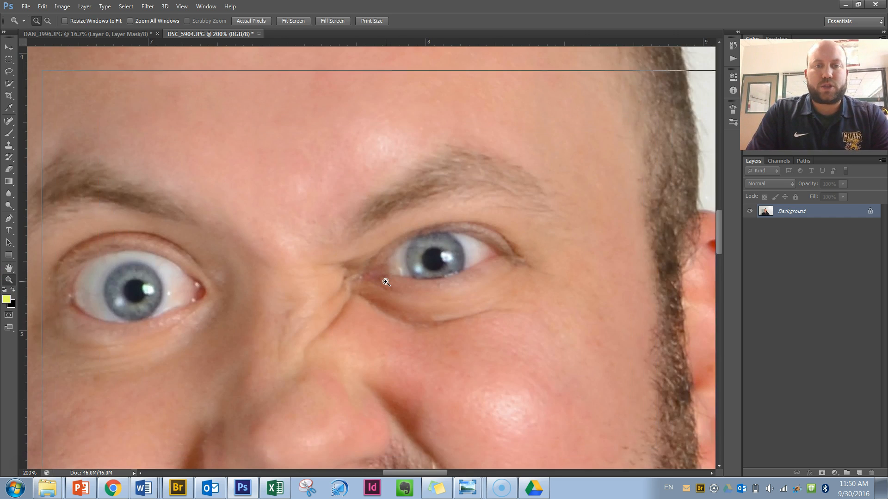
pyautogui.click(386, 282)
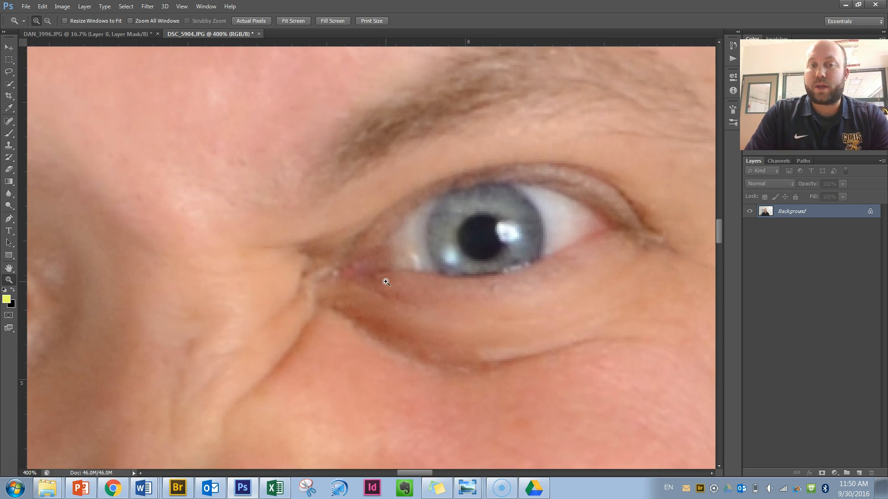
pyautogui.keyDown('alt'); pyautogui.click(386, 282); pyautogui.keyUp('alt')
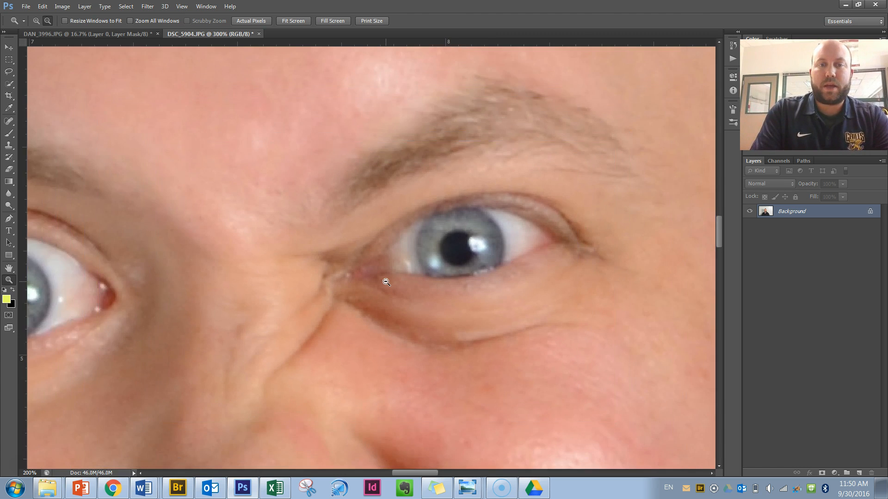
pyautogui.keyDown('alt'); pyautogui.click(386, 283); pyautogui.keyUp('alt')
pyautogui.keyDown('alt'); pyautogui.click(386, 282); pyautogui.keyUp('alt')
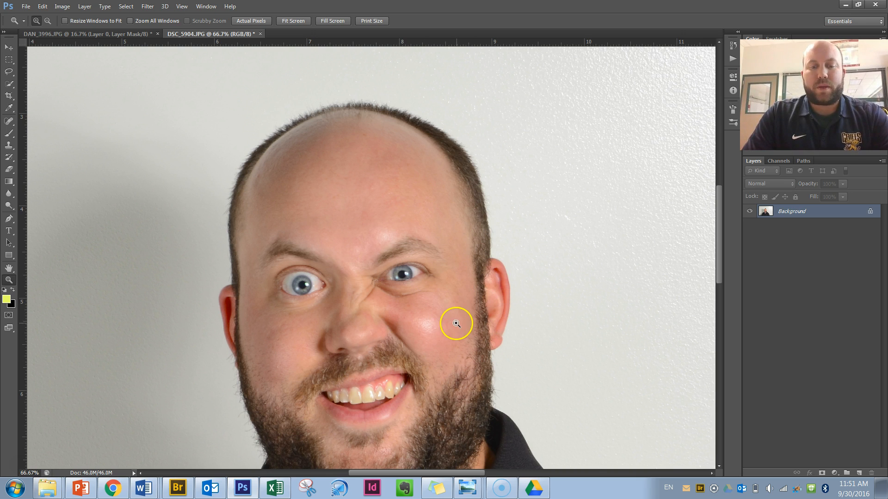
# Sample a skin tone from the face around the squinting eye as the foreground colour with the Eyedropper.
pyautogui.press('h')
pyautogui.moveTo(458, 319); pyautogui.dragTo(451, 257)
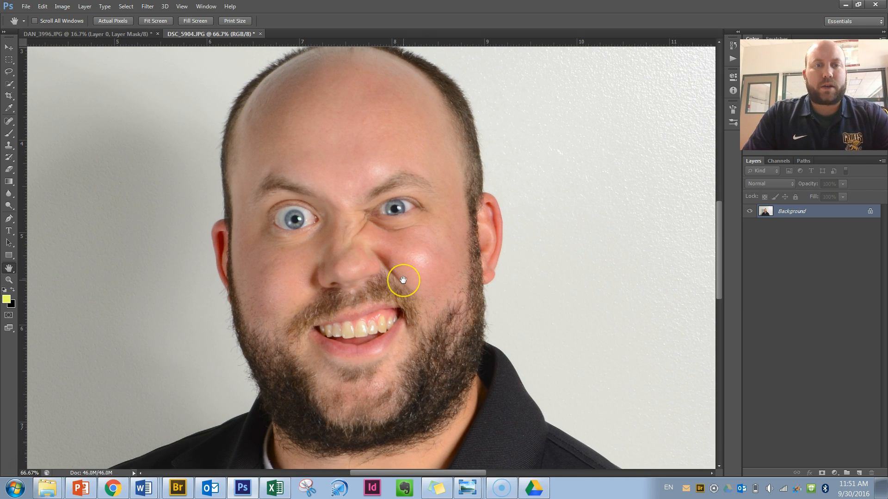
pyautogui.click(440, 269)
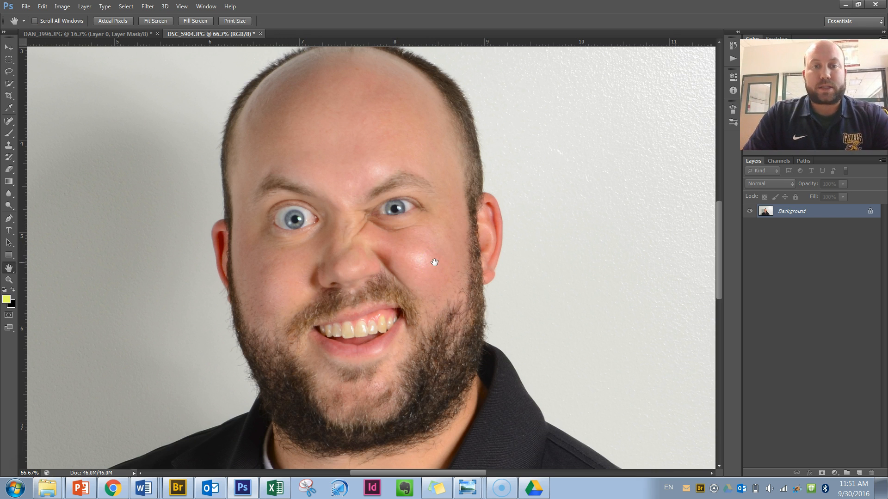
pyautogui.press('z')
pyautogui.click(429, 251)
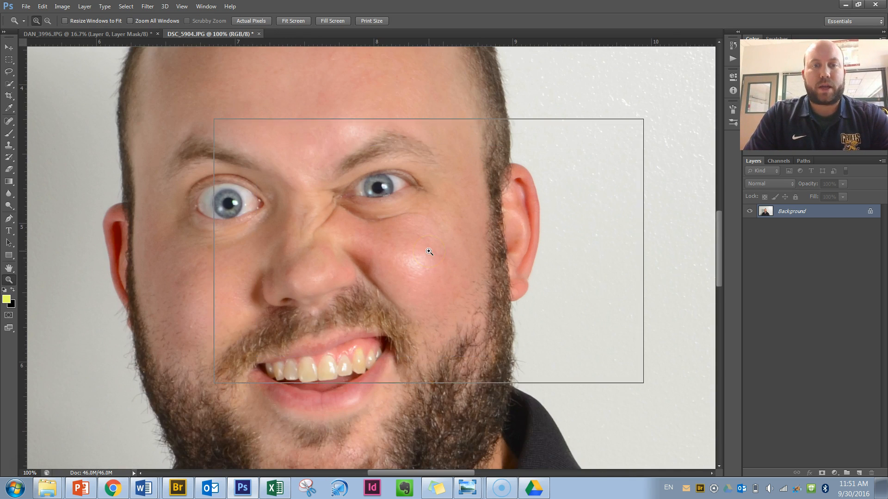
pyautogui.click(429, 251)
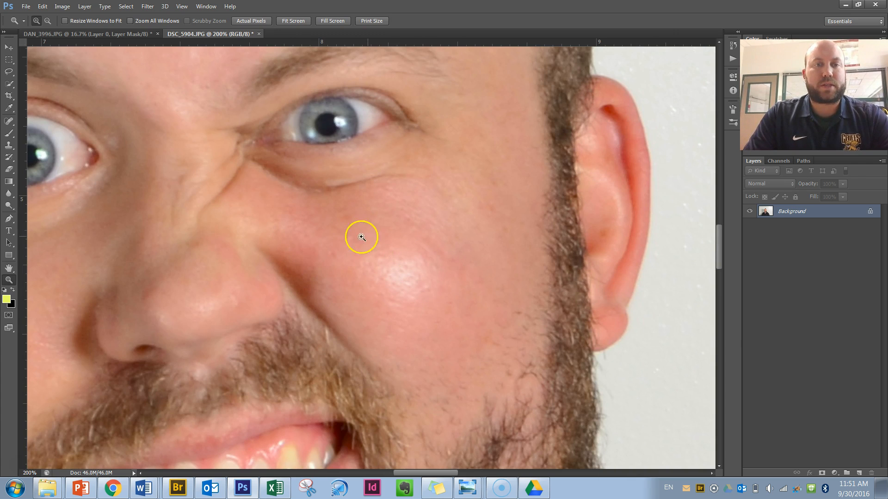
pyautogui.press('h')
pyautogui.moveTo(398, 238); pyautogui.dragTo(321, 379)
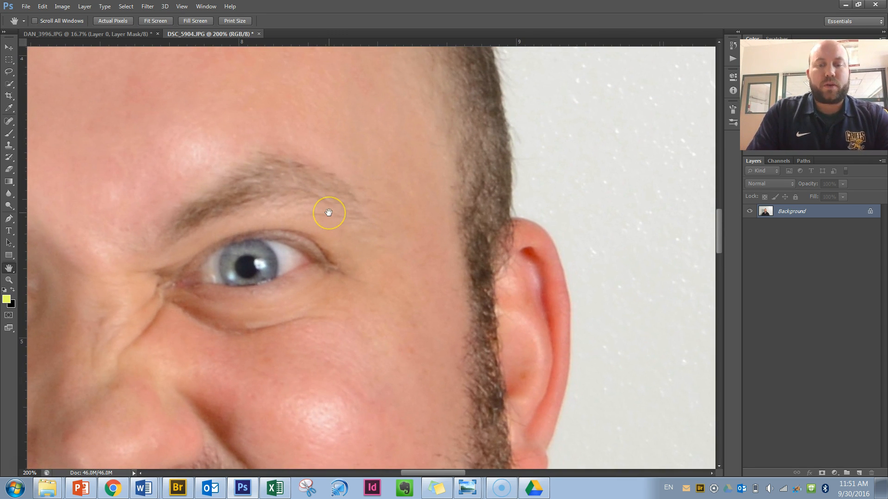
pyautogui.press('i')
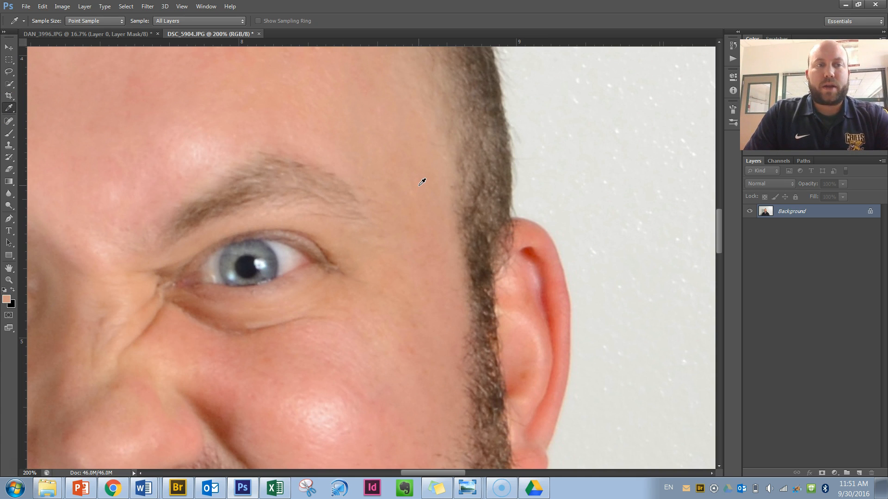
pyautogui.moveTo(349, 242); pyautogui.dragTo(318, 137)
pyautogui.moveTo(273, 202); pyautogui.dragTo(390, 235)
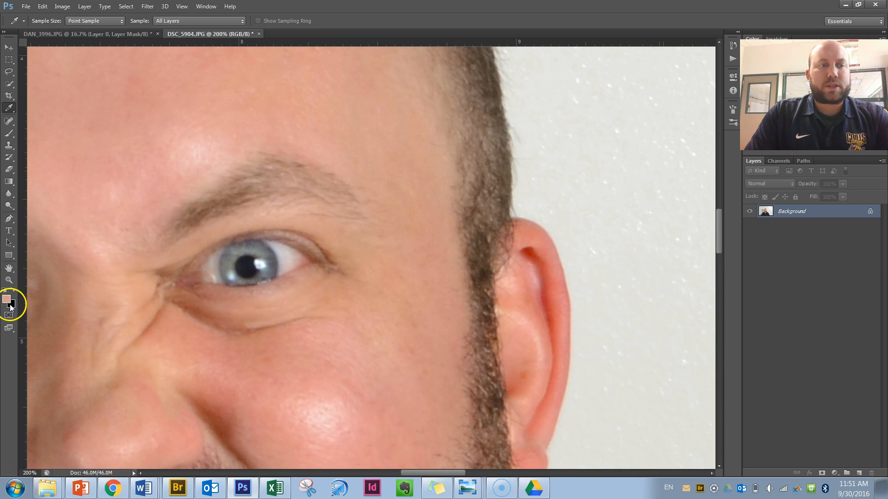
# Reduce the Brush tool to size 80 and add a new empty layer above the Background.
pyautogui.press('b')
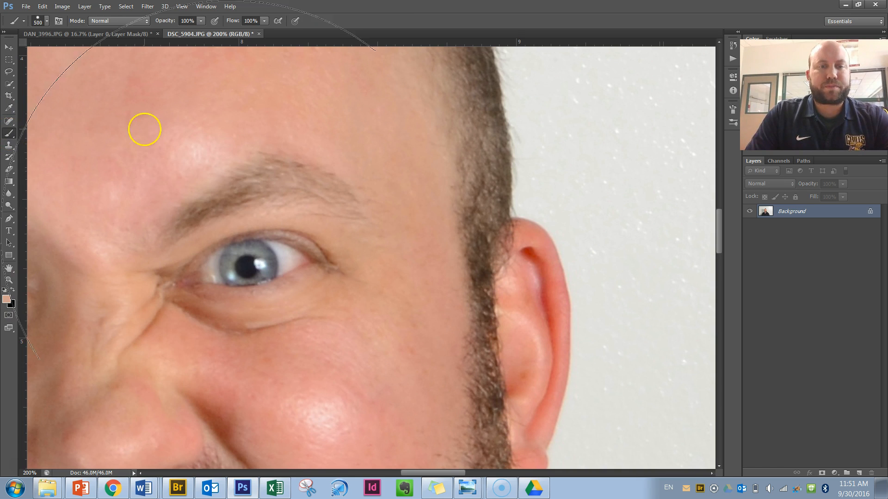
pyautogui.press('[')
pyautogui.press('[')
pyautogui.press('[')
pyautogui.press('[')
pyautogui.press('[')
pyautogui.press('[')
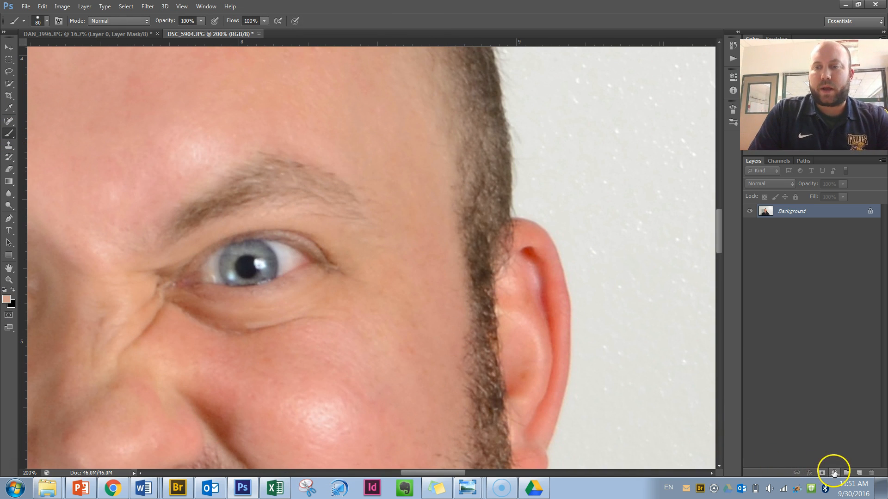
pyautogui.click(858, 473)
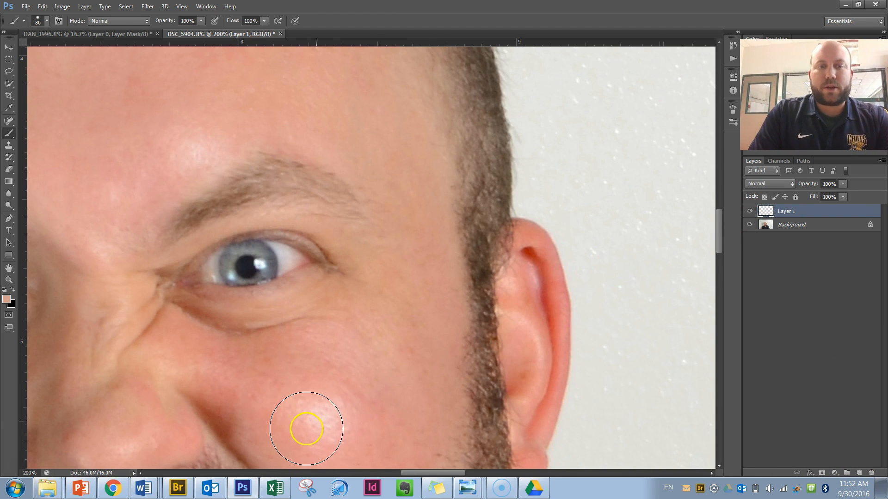
# Set the Brush to 17% opacity and 26% flow, and paint the sampled skin tone over the shiny, blotchy cheek on the new layer.
pyautogui.press('h')
pyautogui.moveTo(358, 369); pyautogui.dragTo(393, 204)
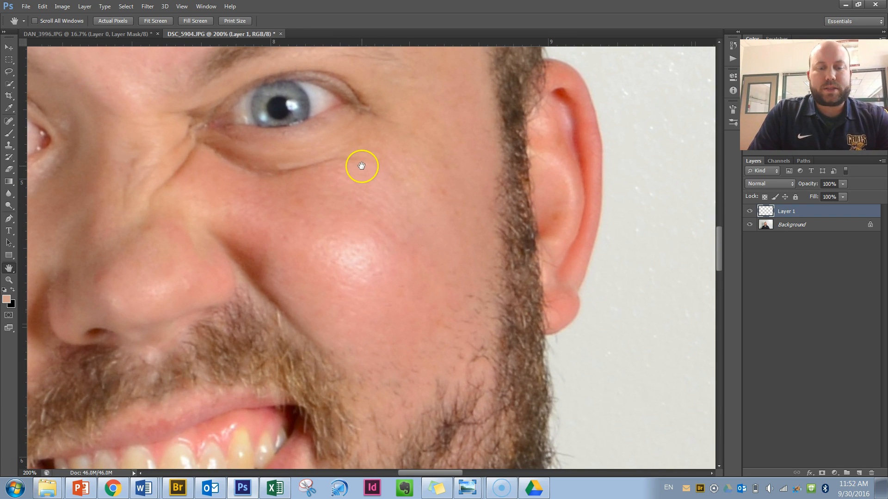
pyautogui.press('b')
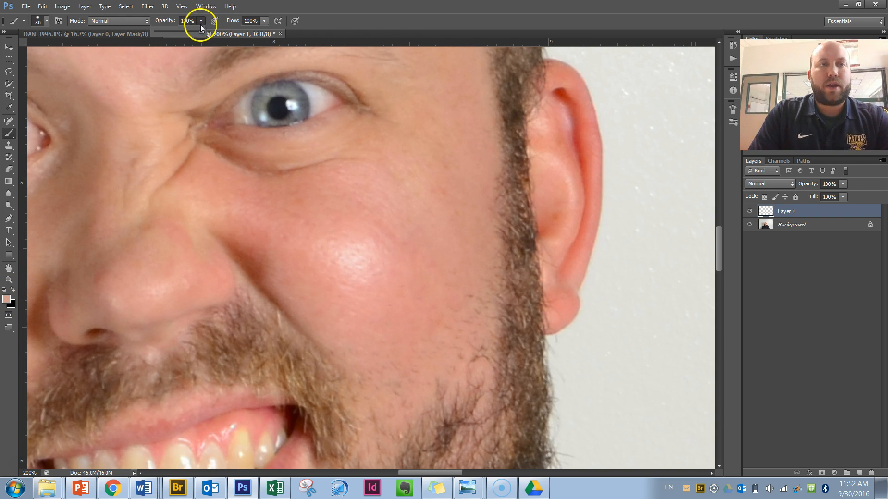
pyautogui.moveTo(162, 32); pyautogui.dragTo(162, 31)
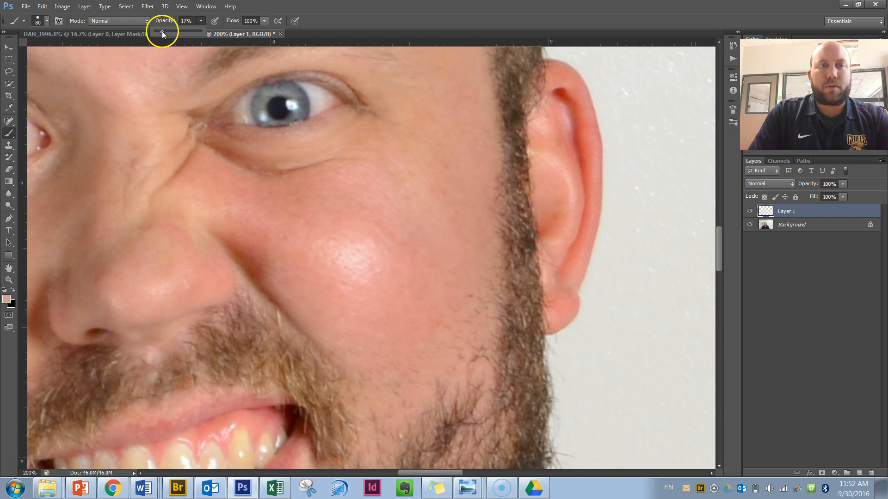
pyautogui.click(264, 21)
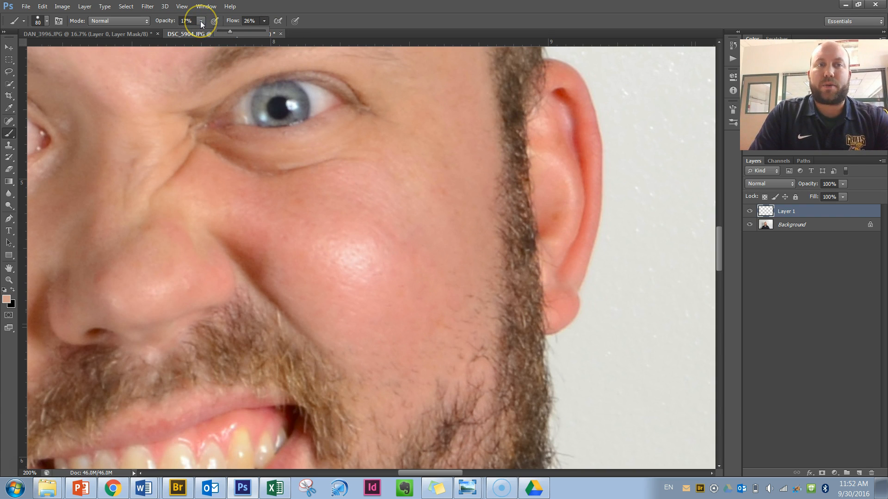
pyautogui.moveTo(411, 231)
pyautogui.mouseDown()
pyautogui.moveTo(419, 284)
pyautogui.moveTo(418, 247)
pyautogui.moveTo(399, 346)
pyautogui.moveTo(432, 249)
pyautogui.moveTo(440, 331)
pyautogui.moveTo(426, 242)
pyautogui.moveTo(340, 265)
pyautogui.moveTo(305, 227)
pyautogui.moveTo(272, 221)
pyautogui.moveTo(381, 201)
pyautogui.moveTo(319, 262)
pyautogui.moveTo(302, 252)
pyautogui.moveTo(377, 311)
pyautogui.moveTo(304, 242)
pyautogui.moveTo(365, 190)
pyautogui.moveTo(418, 194)
pyautogui.moveTo(384, 192)
pyautogui.moveTo(407, 212)
pyautogui.moveTo(427, 264)
pyautogui.moveTo(373, 183)
pyautogui.moveTo(395, 276)
pyautogui.moveTo(333, 311)
pyautogui.moveTo(322, 282)
pyautogui.moveTo(275, 270)
pyautogui.moveTo(249, 228)
pyautogui.moveTo(393, 181)
pyautogui.moveTo(359, 194)
pyautogui.moveTo(462, 127)
pyautogui.moveTo(432, 188)
pyautogui.moveTo(436, 201)
pyautogui.moveTo(436, 174)
pyautogui.moveTo(438, 216)
pyautogui.moveTo(399, 311)
pyautogui.moveTo(427, 311)
pyautogui.moveTo(391, 366)
pyautogui.moveTo(433, 327)
pyautogui.moveTo(408, 367)
pyautogui.moveTo(452, 291)
pyautogui.moveTo(414, 354)
pyautogui.moveTo(379, 337)
pyautogui.moveTo(328, 280)
pyautogui.moveTo(360, 346)
pyautogui.moveTo(316, 276)
pyautogui.moveTo(390, 360)
pyautogui.moveTo(366, 325)
pyautogui.moveTo(412, 280)
pyautogui.moveTo(426, 181)
pyautogui.moveTo(203, 197)
pyautogui.moveTo(261, 198)
pyautogui.moveTo(240, 198)
pyautogui.moveTo(284, 232)
pyautogui.moveTo(274, 234)
pyautogui.moveTo(299, 262)
pyautogui.moveTo(249, 198)
pyautogui.moveTo(342, 256)
pyautogui.moveTo(311, 184)
pyautogui.mouseUp()
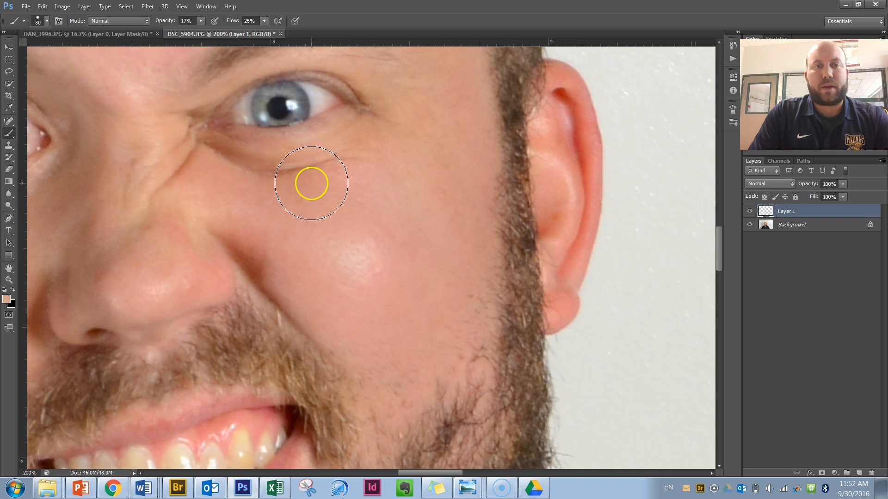
# Toggle the painted layer's visibility repeatedly to compare the cheek before and after painting.
pyautogui.click(750, 211)
pyautogui.click(750, 211)
pyautogui.click(750, 211)
pyautogui.click(750, 211)
pyautogui.click(750, 212)
pyautogui.click(750, 212)
pyautogui.click(750, 211)
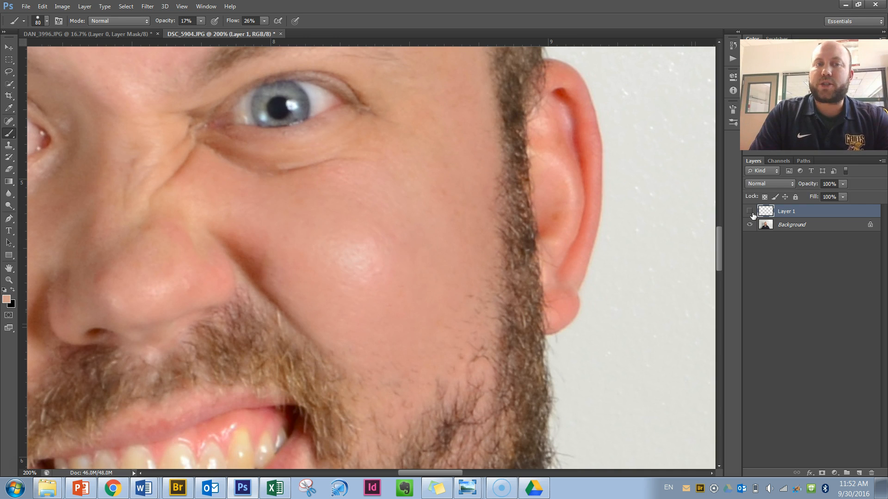
# Compare the portrait with and without the painted cheek layer, both close up and at full-face size.
pyautogui.click(750, 212)
pyautogui.click(750, 211)
pyautogui.click(750, 211)
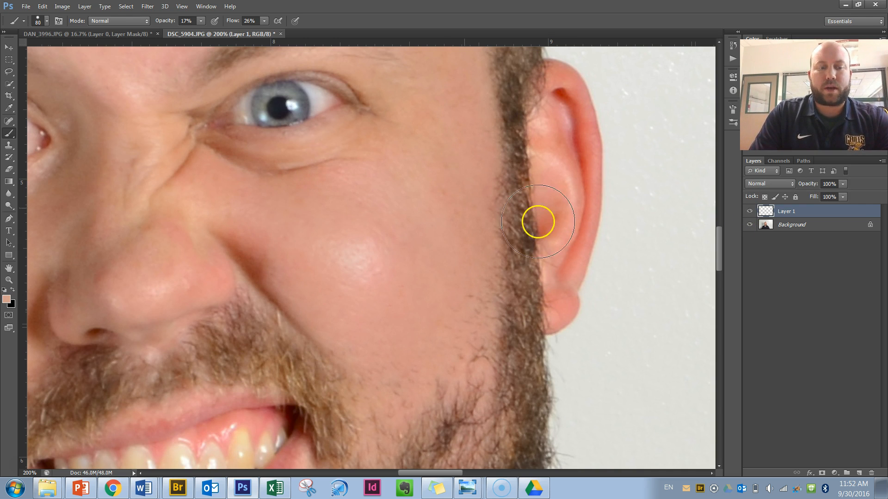
pyautogui.press('z')
pyautogui.keyDown('alt'); pyautogui.click(450, 204); pyautogui.keyUp('alt')
pyautogui.keyDown('alt'); pyautogui.click(450, 204); pyautogui.keyUp('alt')
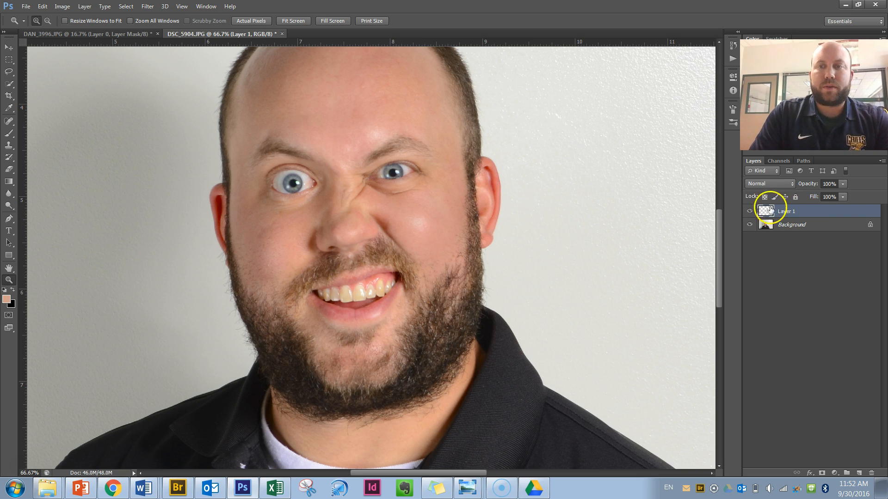
pyautogui.click(751, 212)
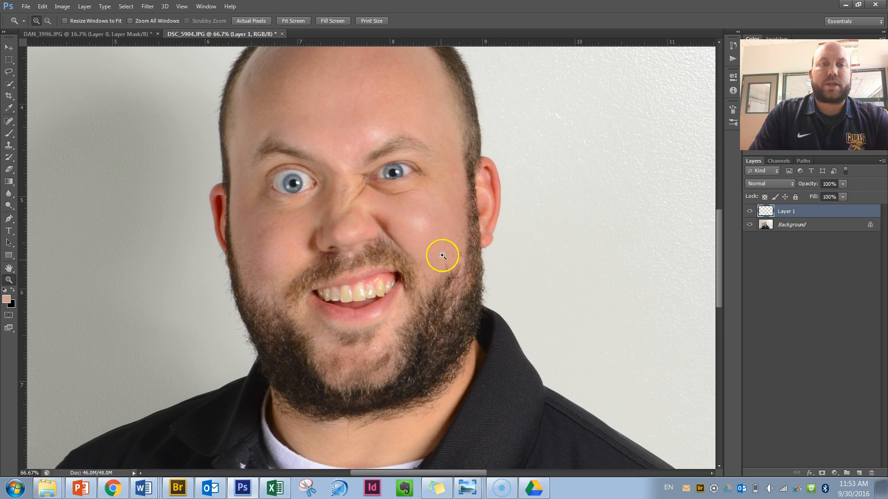
# Set the Brush to size 30, 15% opacity and 20% flow, and paint the yellowish upper teeth white on a new layer.
pyautogui.press('h')
pyautogui.moveTo(420, 260); pyautogui.dragTo(452, 323)
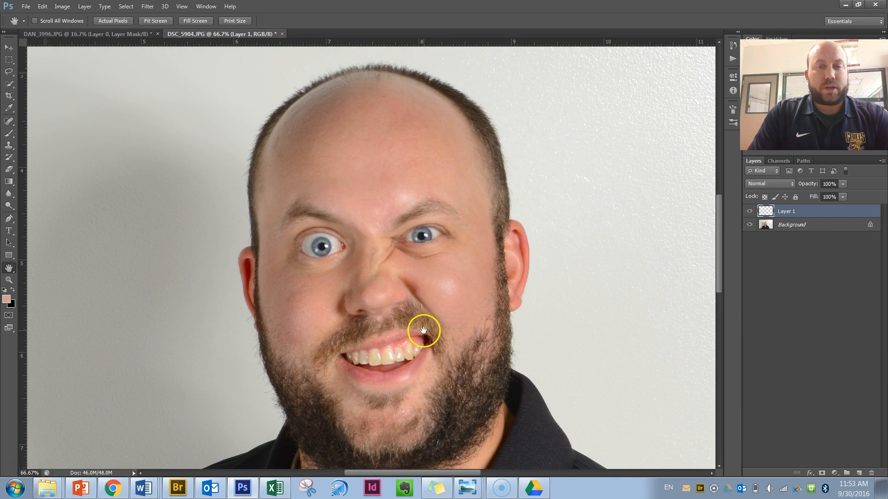
pyautogui.press('z')
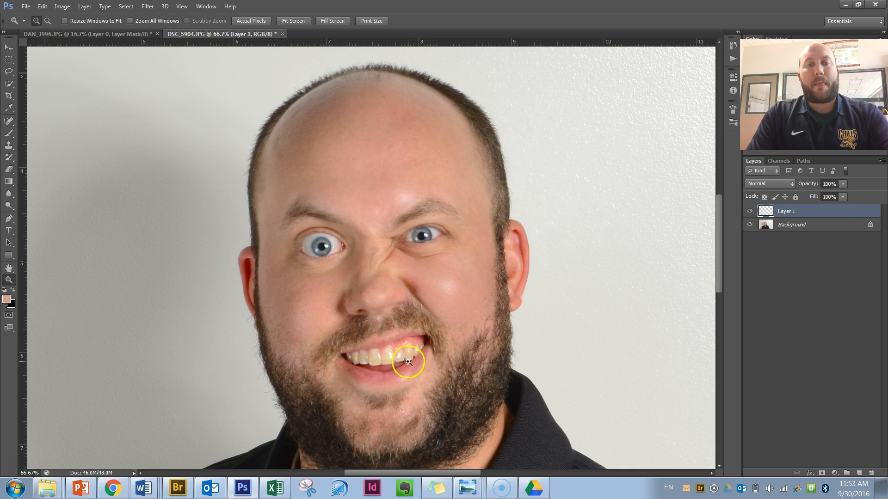
pyautogui.click(410, 357)
pyautogui.click(423, 359)
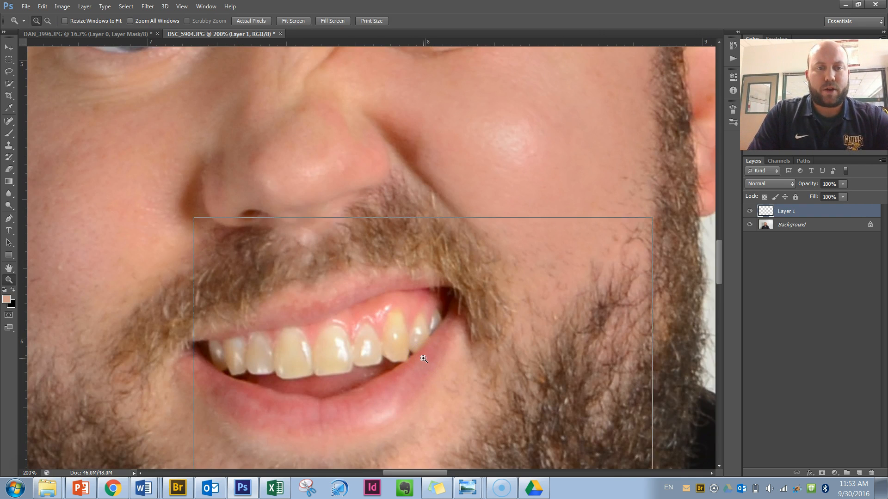
pyautogui.click(418, 359)
pyautogui.press('h')
pyautogui.moveTo(377, 378); pyautogui.dragTo(476, 279)
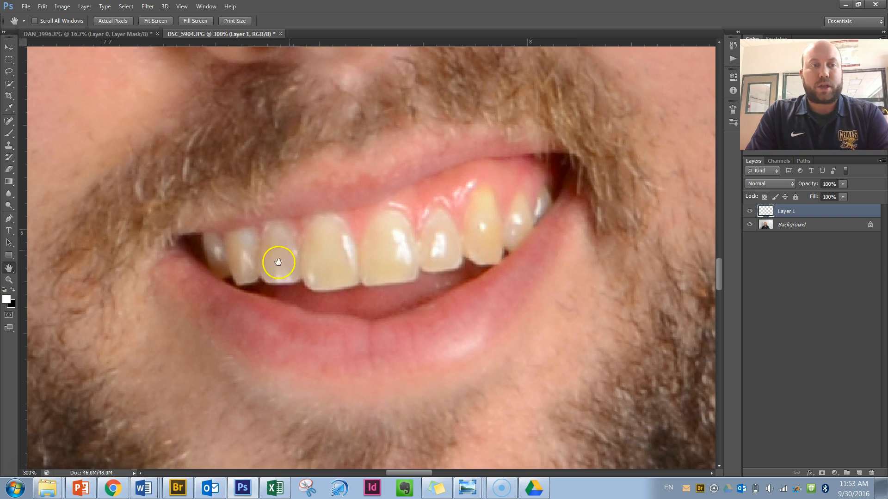
pyautogui.press('b')
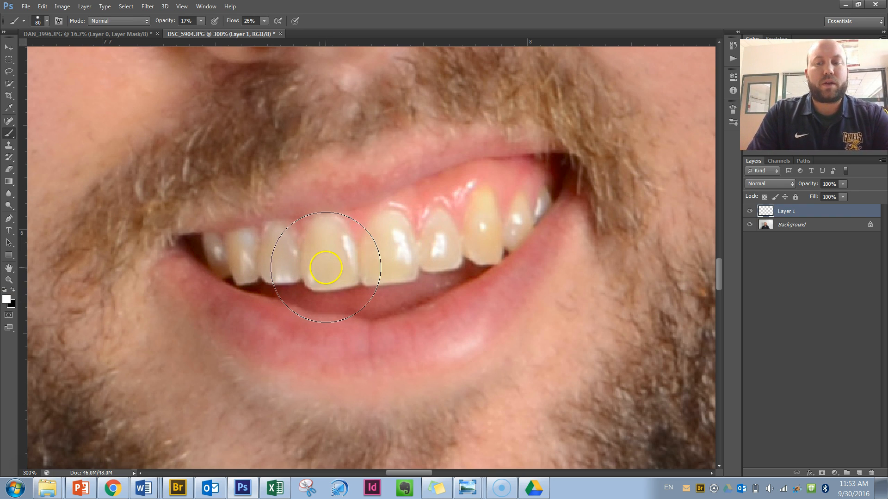
pyautogui.press('[')
pyautogui.press('[')
pyautogui.press('[')
pyautogui.press('[')
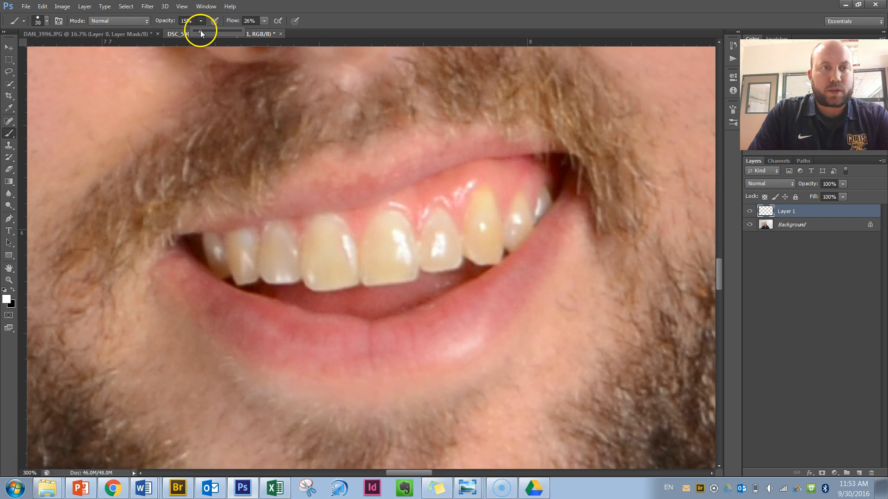
pyautogui.click(265, 22)
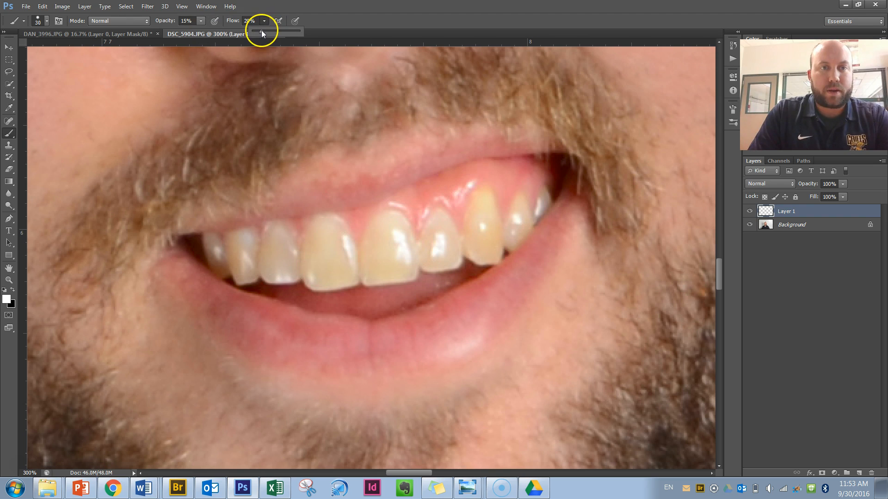
pyautogui.moveTo(329, 247)
pyautogui.mouseDown()
pyautogui.moveTo(488, 280)
pyautogui.moveTo(625, 345)
pyautogui.moveTo(581, 299)
pyautogui.moveTo(337, 250)
pyautogui.moveTo(332, 275)
pyautogui.moveTo(329, 254)
pyautogui.moveTo(327, 267)
pyautogui.moveTo(333, 235)
pyautogui.moveTo(332, 268)
pyautogui.moveTo(332, 254)
pyautogui.moveTo(341, 273)
pyautogui.moveTo(390, 243)
pyautogui.moveTo(387, 251)
pyautogui.moveTo(398, 231)
pyautogui.moveTo(387, 261)
pyautogui.moveTo(391, 247)
pyautogui.moveTo(389, 259)
pyautogui.moveTo(431, 242)
pyautogui.moveTo(431, 252)
pyautogui.moveTo(439, 240)
pyautogui.moveTo(444, 258)
pyautogui.moveTo(446, 224)
pyautogui.moveTo(445, 239)
pyautogui.moveTo(482, 217)
pyautogui.moveTo(485, 244)
pyautogui.moveTo(486, 215)
pyautogui.moveTo(486, 240)
pyautogui.moveTo(239, 253)
pyautogui.moveTo(246, 261)
pyautogui.moveTo(275, 248)
pyautogui.moveTo(279, 270)
pyautogui.moveTo(292, 252)
pyautogui.moveTo(321, 247)
pyautogui.moveTo(324, 273)
pyautogui.moveTo(340, 269)
pyautogui.moveTo(335, 244)
pyautogui.moveTo(361, 281)
pyautogui.moveTo(384, 232)
pyautogui.moveTo(397, 257)
pyautogui.moveTo(357, 257)
pyautogui.moveTo(402, 254)
pyautogui.moveTo(450, 230)
pyautogui.moveTo(440, 245)
pyautogui.moveTo(384, 263)
pyautogui.moveTo(315, 258)
pyautogui.moveTo(323, 235)
pyautogui.moveTo(521, 246)
pyautogui.moveTo(484, 204)
pyautogui.moveTo(488, 242)
pyautogui.moveTo(519, 218)
pyautogui.mouseUp()
pyautogui.click(858, 473)
# Toggle the teeth layer's visibility to compare the smile before and after whitening, close up and on the whole face.
pyautogui.click(749, 211)
pyautogui.click(749, 211)
pyautogui.click(750, 211)
pyautogui.click(749, 211)
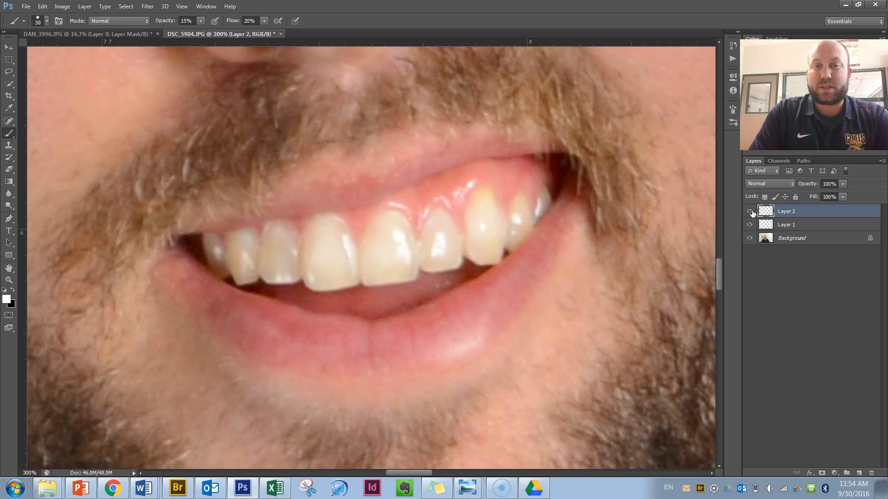
pyautogui.press('z')
pyautogui.keyDown('alt'); pyautogui.click(561, 232); pyautogui.keyUp('alt')
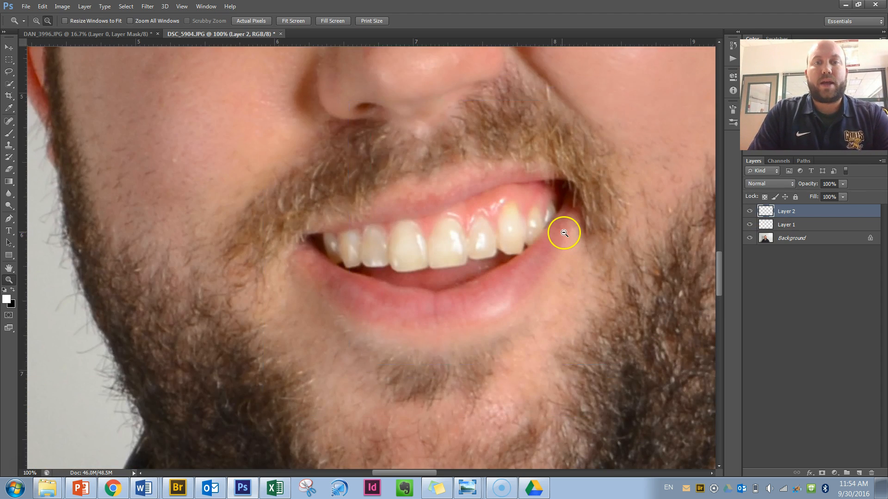
pyautogui.keyDown('alt'); pyautogui.click(561, 232); pyautogui.keyUp('alt')
pyautogui.keyDown('alt'); pyautogui.click(437, 183); pyautogui.keyUp('alt')
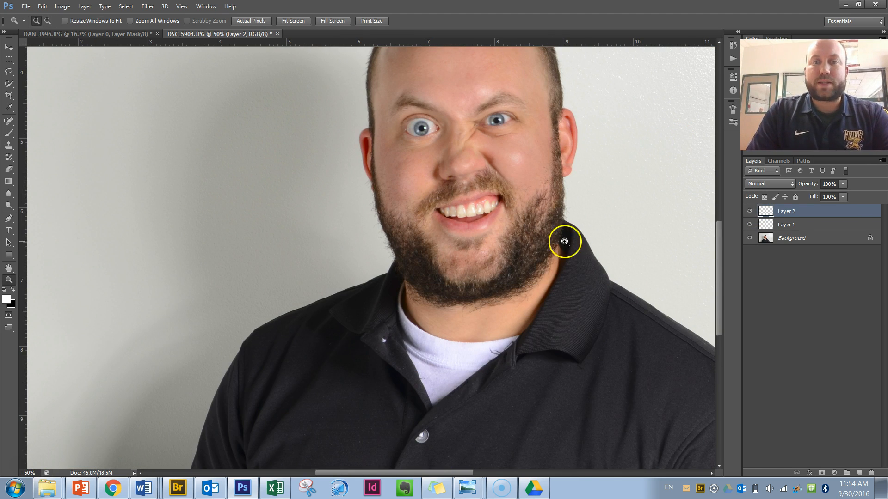
pyautogui.click(751, 213)
pyautogui.click(751, 213)
pyautogui.click(751, 212)
pyautogui.click(751, 212)
# Add a new layer above the teeth layer for the wide-open eye and name it "eyes layer".
pyautogui.moveTo(466, 146); pyautogui.dragTo(427, 127)
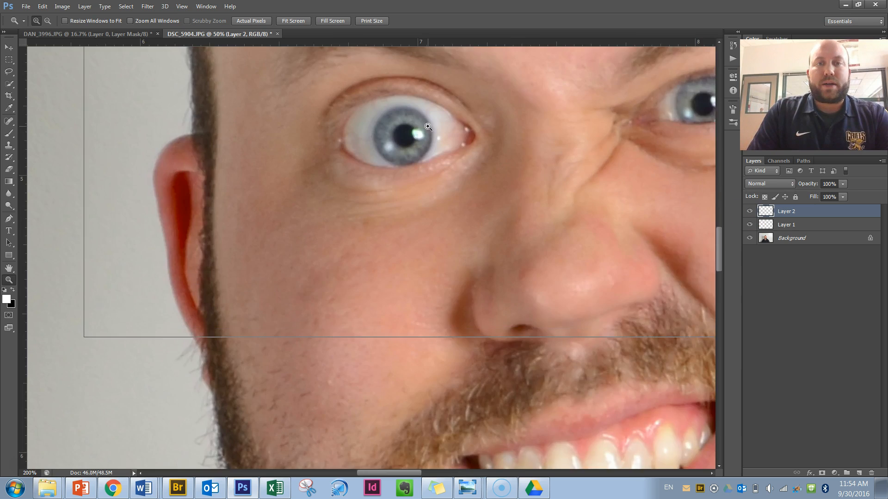
pyautogui.click(428, 126)
pyautogui.click(503, 151)
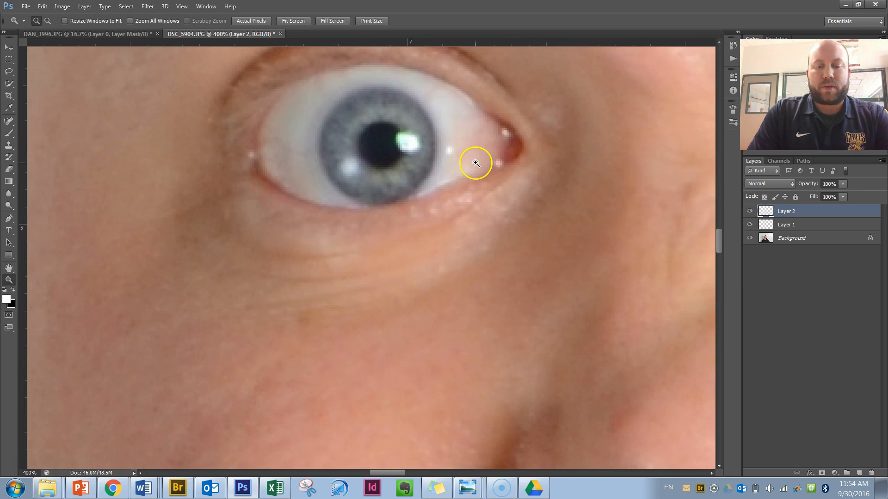
pyautogui.press('b')
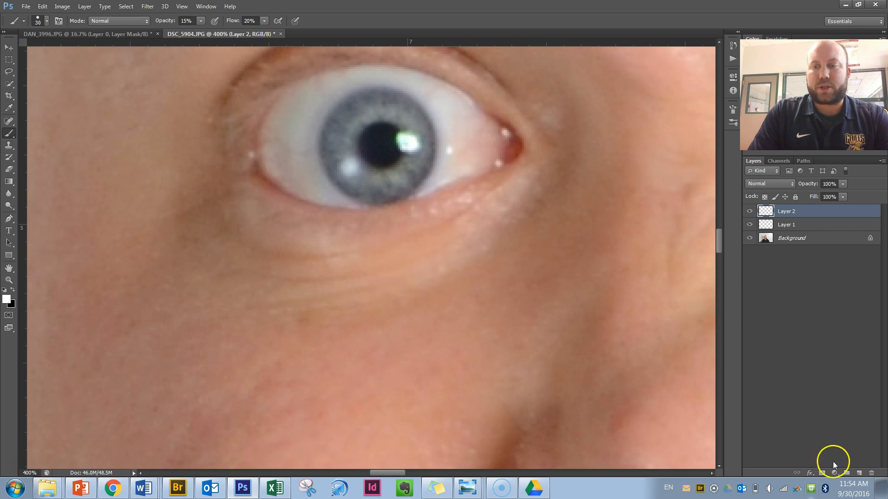
pyautogui.click(858, 474)
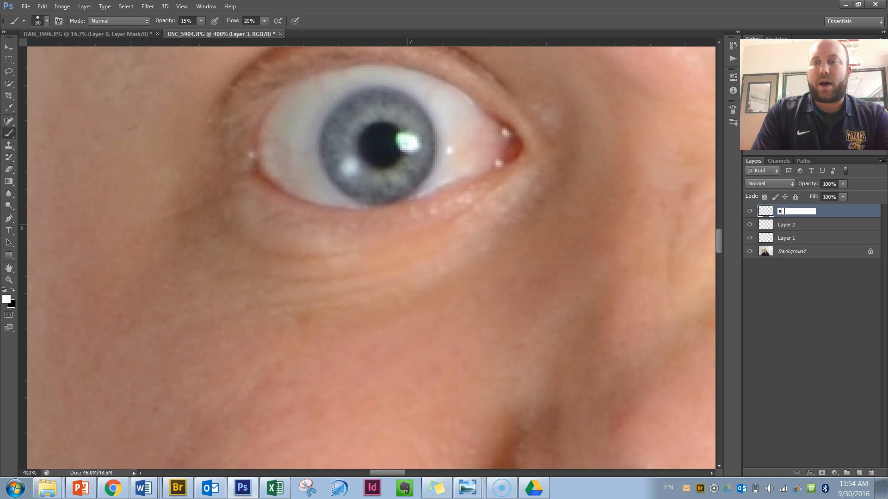
pyautogui.press('Return')
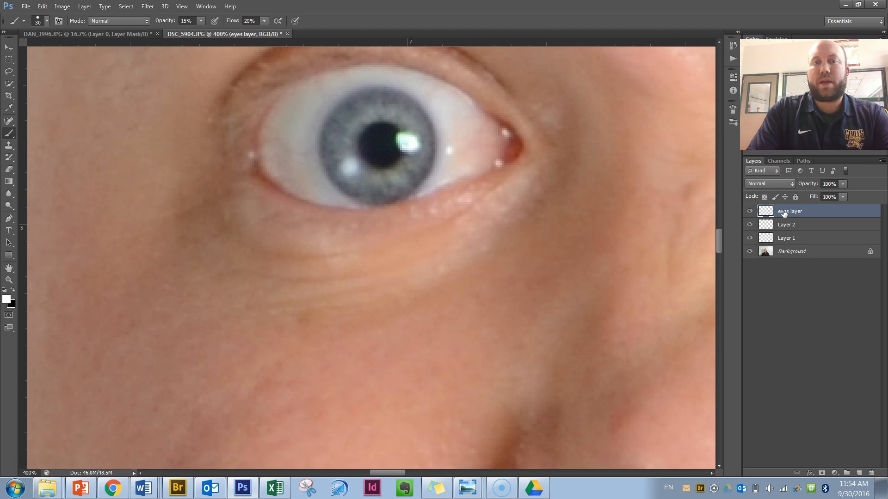
# Brush low-opacity white over the white of the wide-open eye on both sides of the iris.
pyautogui.moveTo(463, 150)
pyautogui.mouseDown()
pyautogui.moveTo(464, 131)
pyautogui.moveTo(472, 148)
pyautogui.moveTo(483, 142)
pyautogui.moveTo(460, 151)
pyautogui.mouseUp()
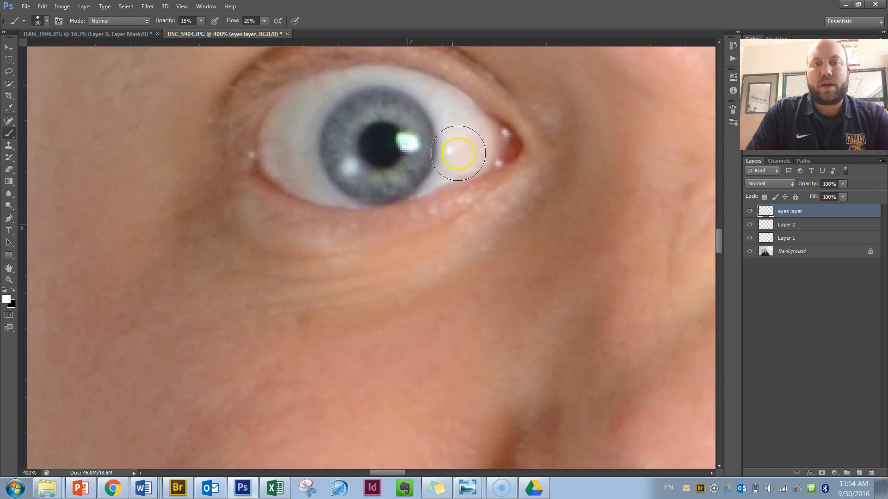
pyautogui.moveTo(287, 144)
pyautogui.mouseDown()
pyautogui.moveTo(285, 162)
pyautogui.moveTo(287, 136)
pyautogui.moveTo(317, 182)
pyautogui.moveTo(296, 165)
pyautogui.moveTo(308, 102)
pyautogui.moveTo(303, 195)
pyautogui.mouseUp()
pyautogui.press('z')
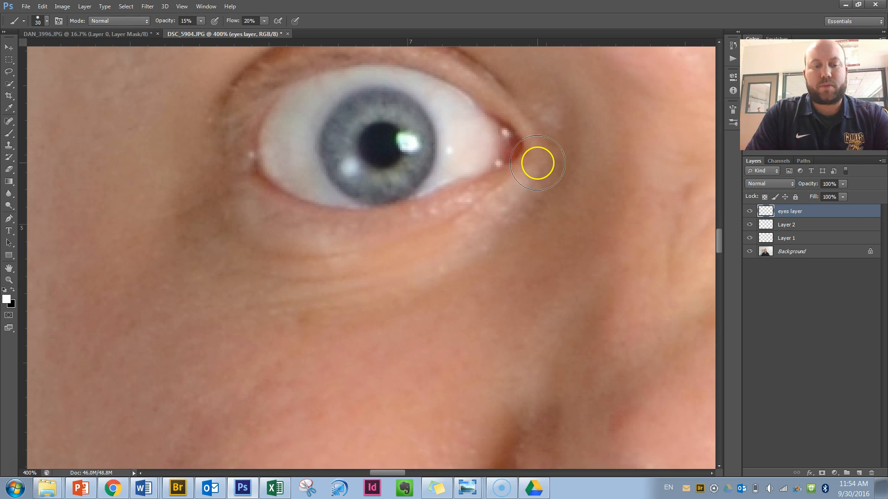
pyautogui.keyDown('alt'); pyautogui.click(537, 163); pyautogui.keyUp('alt')
pyautogui.keyDown('alt'); pyautogui.click(549, 166); pyautogui.keyUp('alt')
pyautogui.keyDown('alt'); pyautogui.click(579, 175); pyautogui.keyUp('alt')
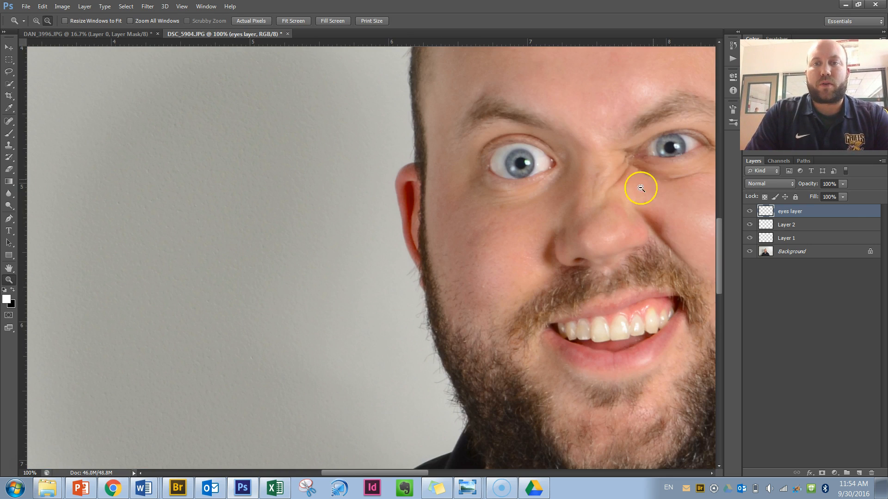
pyautogui.keyDown('alt'); pyautogui.click(670, 183); pyautogui.keyUp('alt')
pyautogui.press('h')
pyautogui.moveTo(607, 218); pyautogui.dragTo(354, 277)
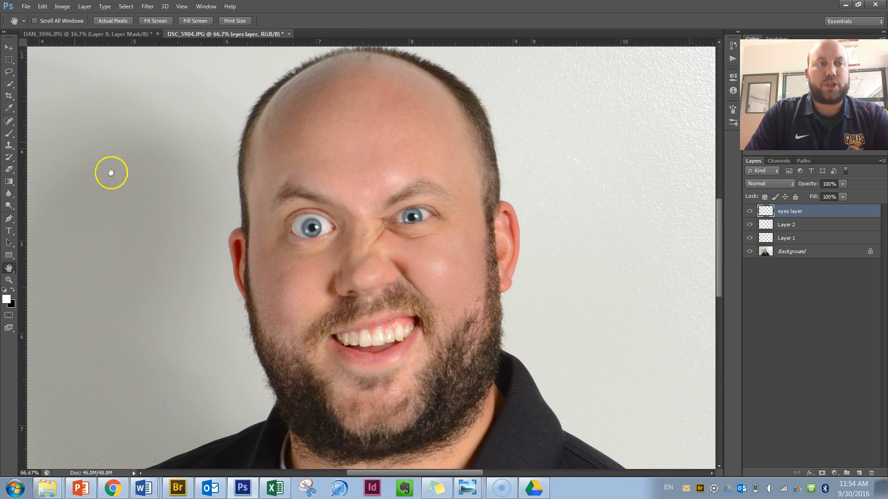
pyautogui.click(8, 133)
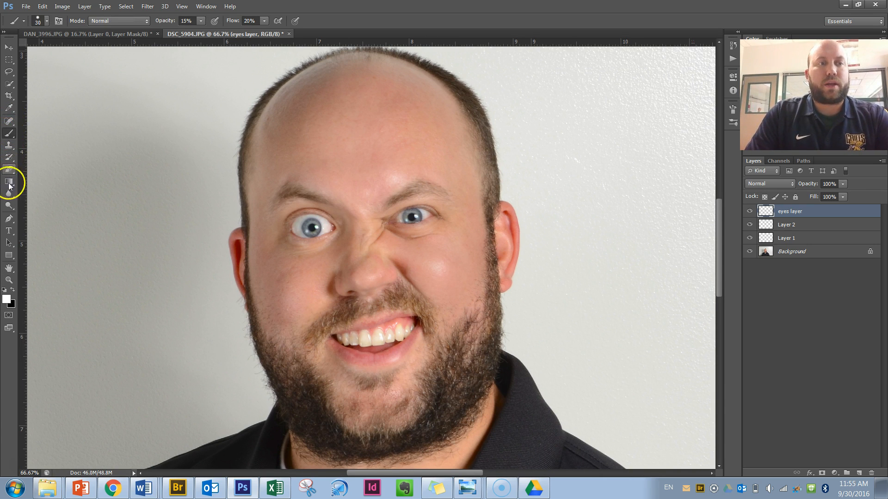
pyautogui.click(10, 122)
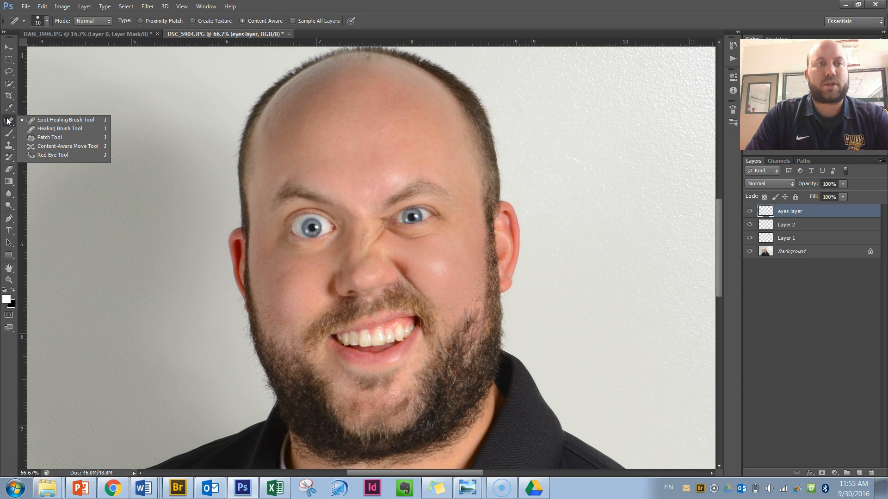
pyautogui.click(8, 73)
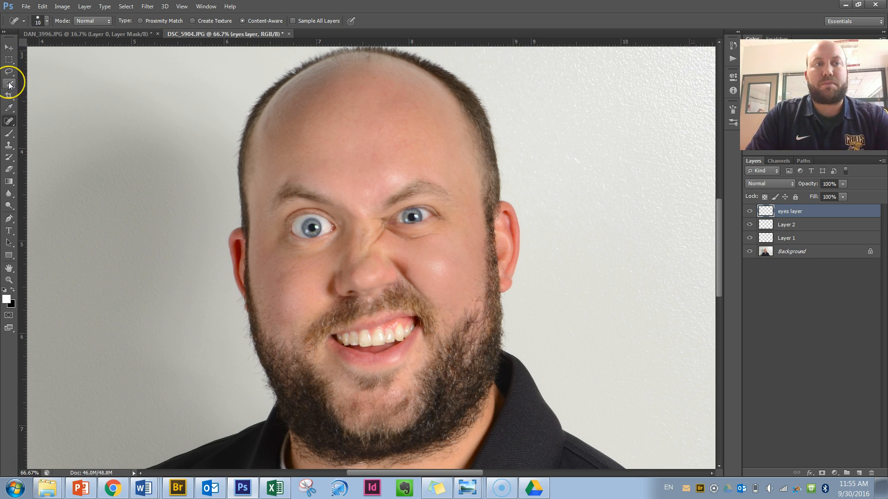
pyautogui.click(9, 85)
pyautogui.click(9, 133)
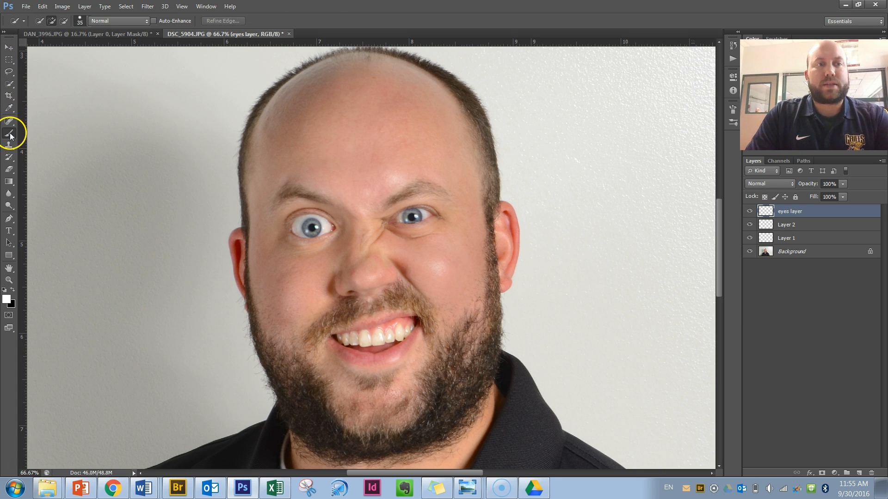
pyautogui.click(7, 136)
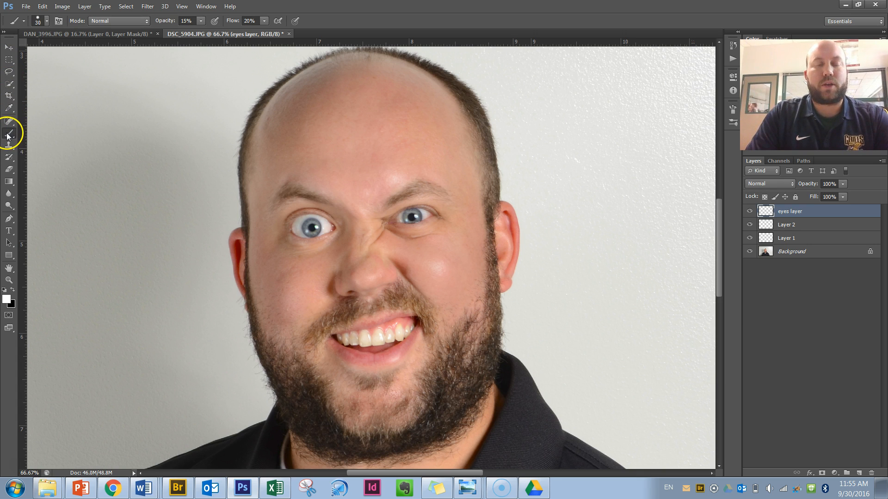